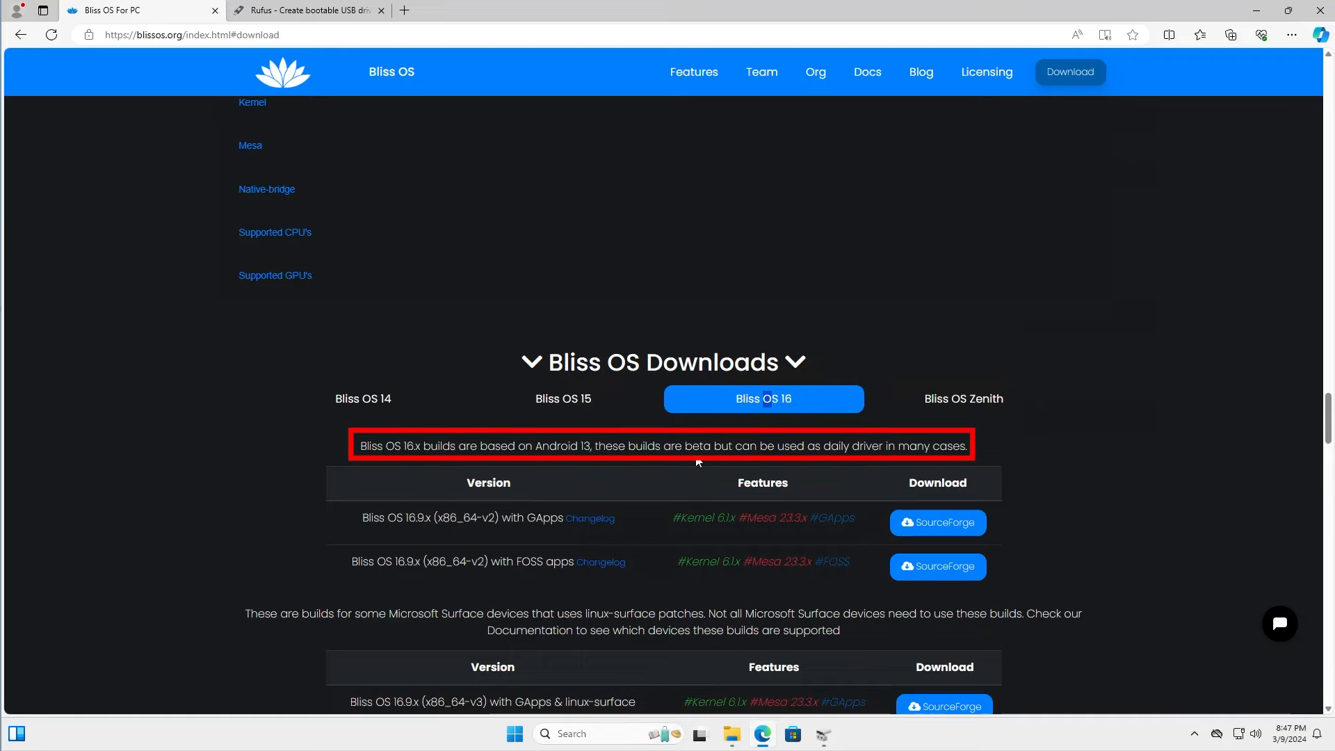
Open the SourceForge download page for the Bliss OS 15.9.x (x86_64-v2) with GApps build
click(585, 405)
scroll(715, 366, down, 1)
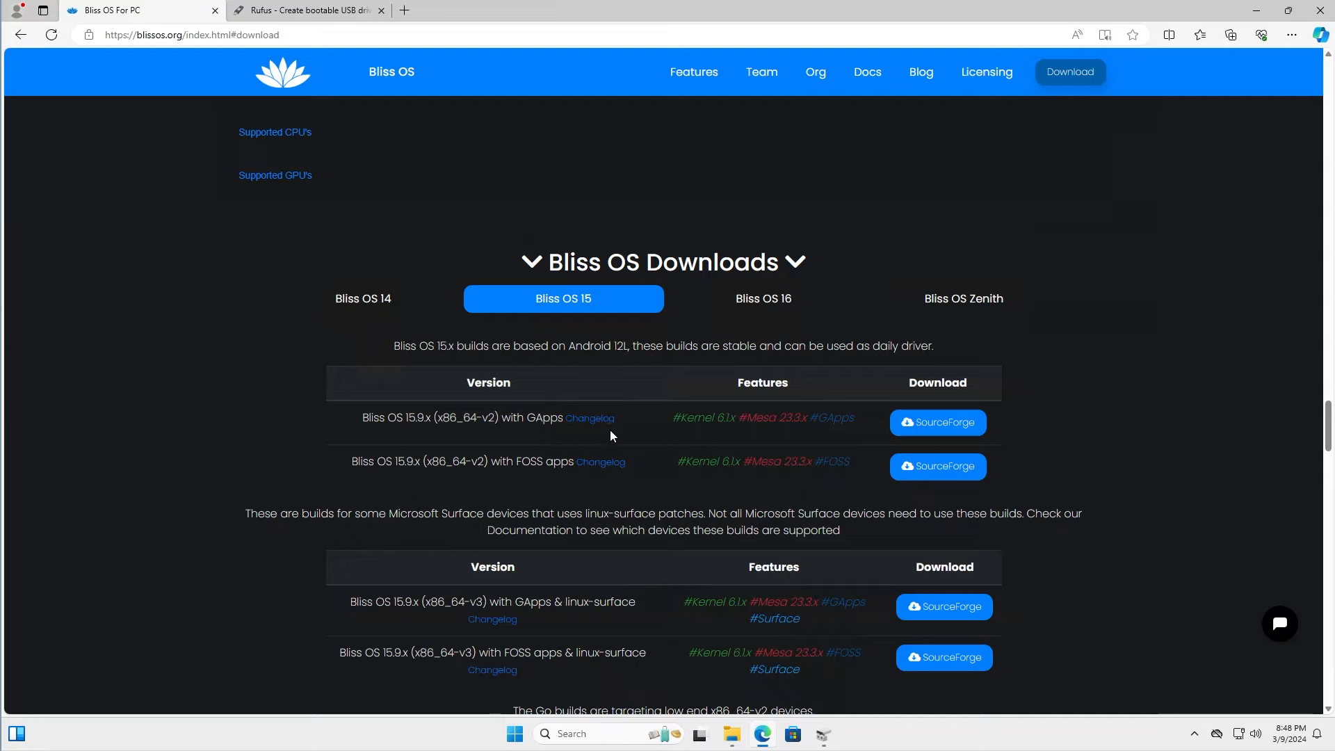
scroll(887, 431, down, 4)
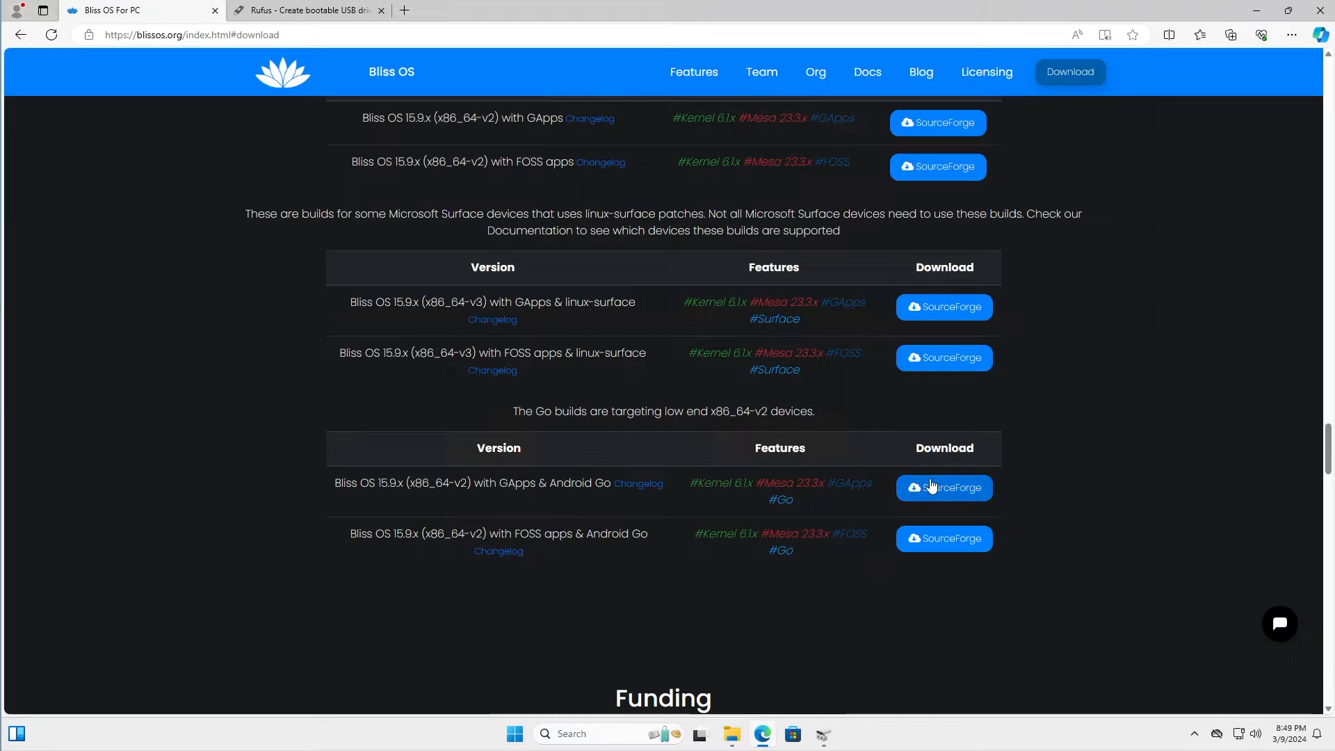
scroll(928, 487, up, 3)
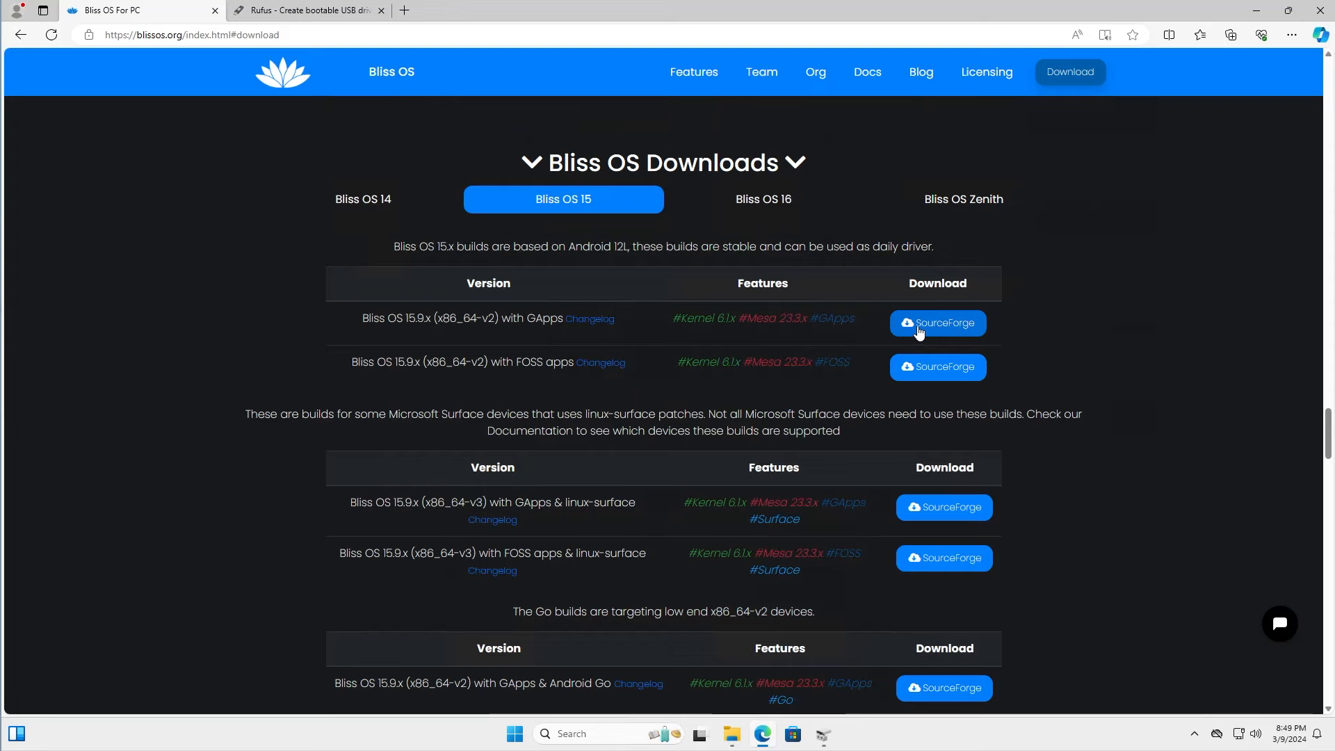
click(920, 333)
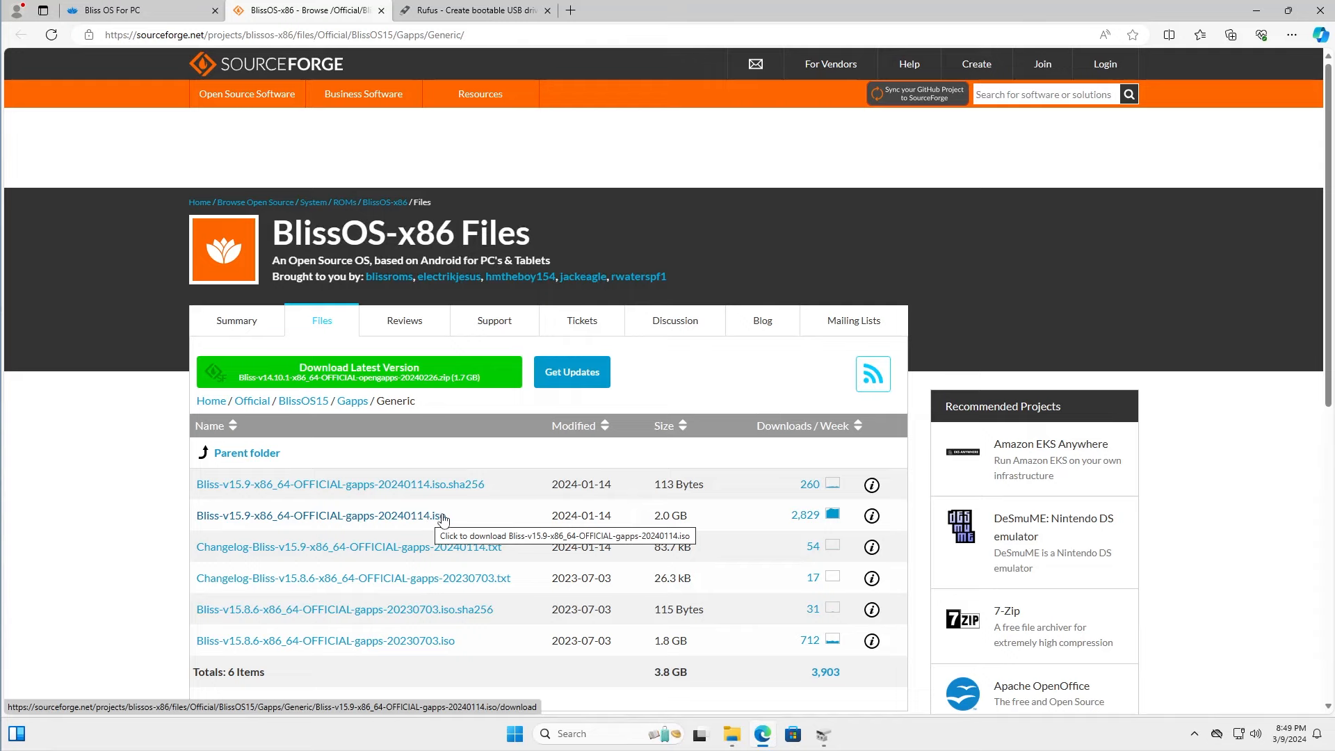
Check the latest releases on the Rufus website and launch rufus-4.4p from the Downloads folder
click(473, 9)
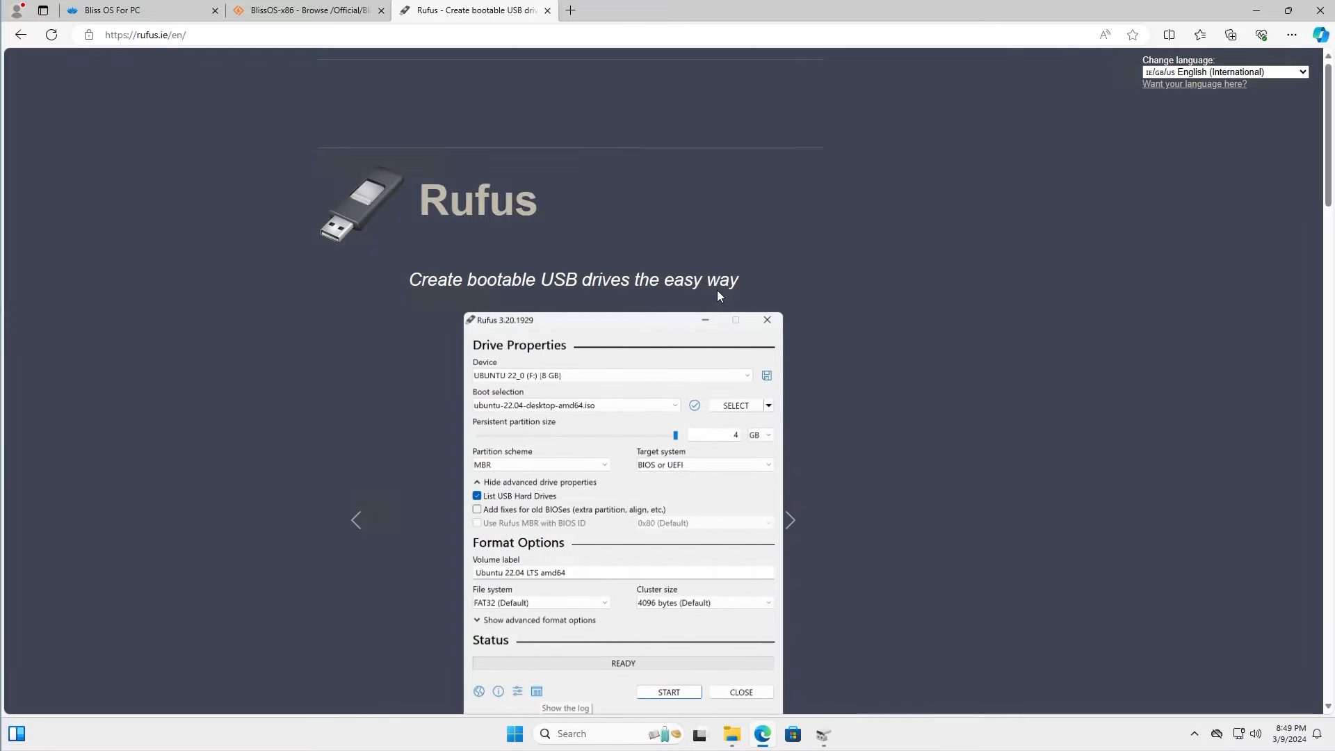
scroll(391, 444, down, 8)
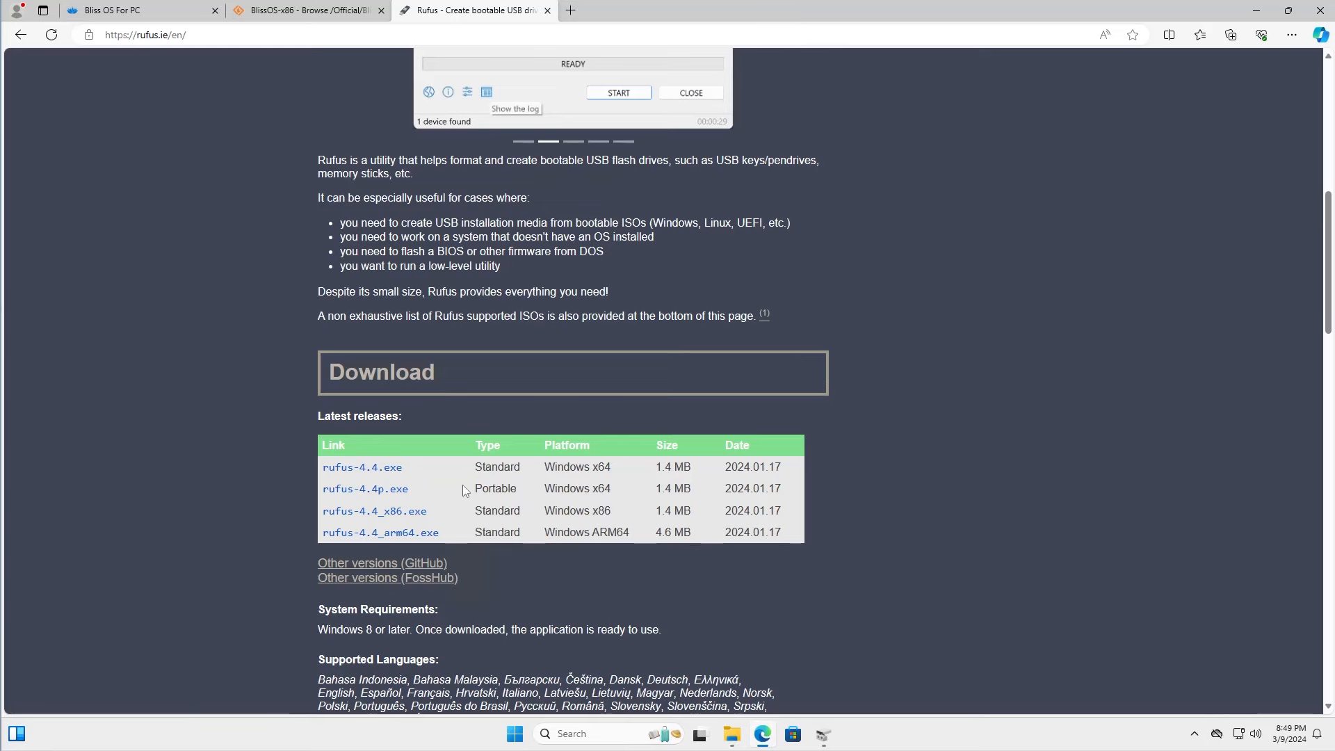
click(732, 733)
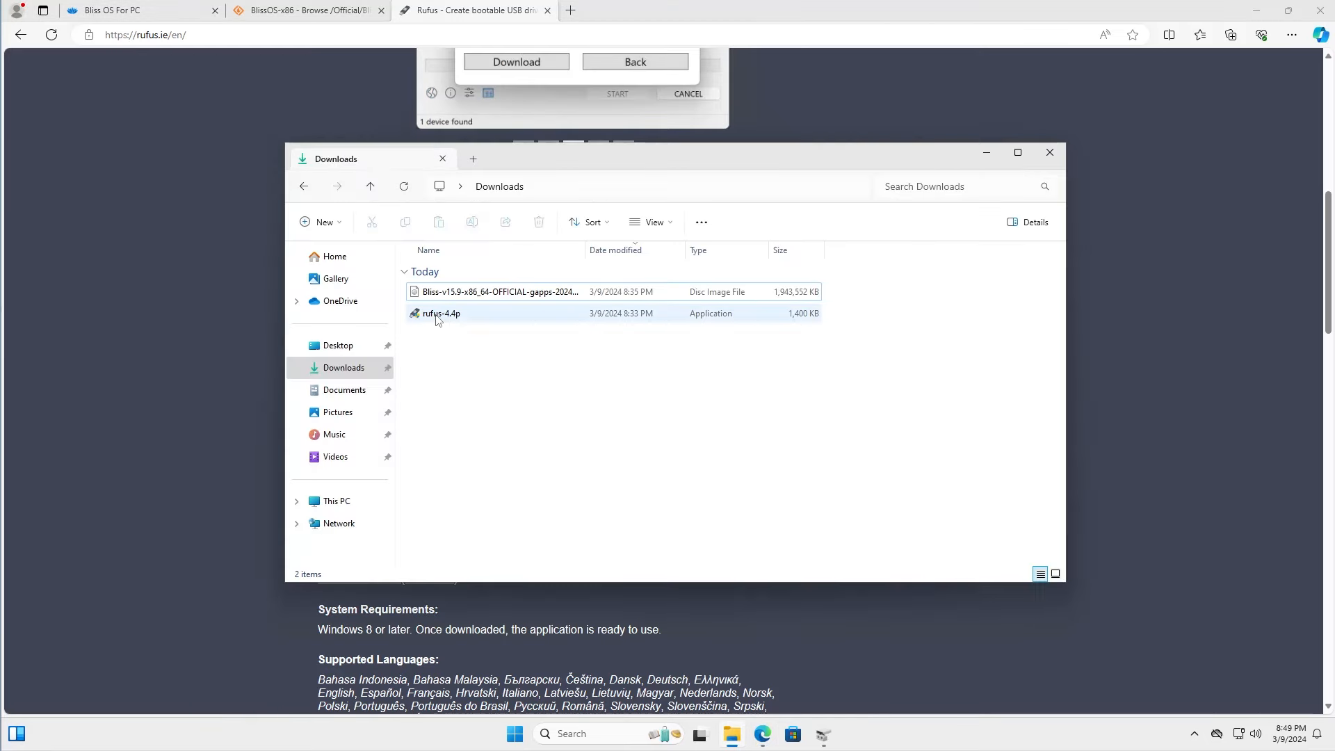
double_click(440, 314)
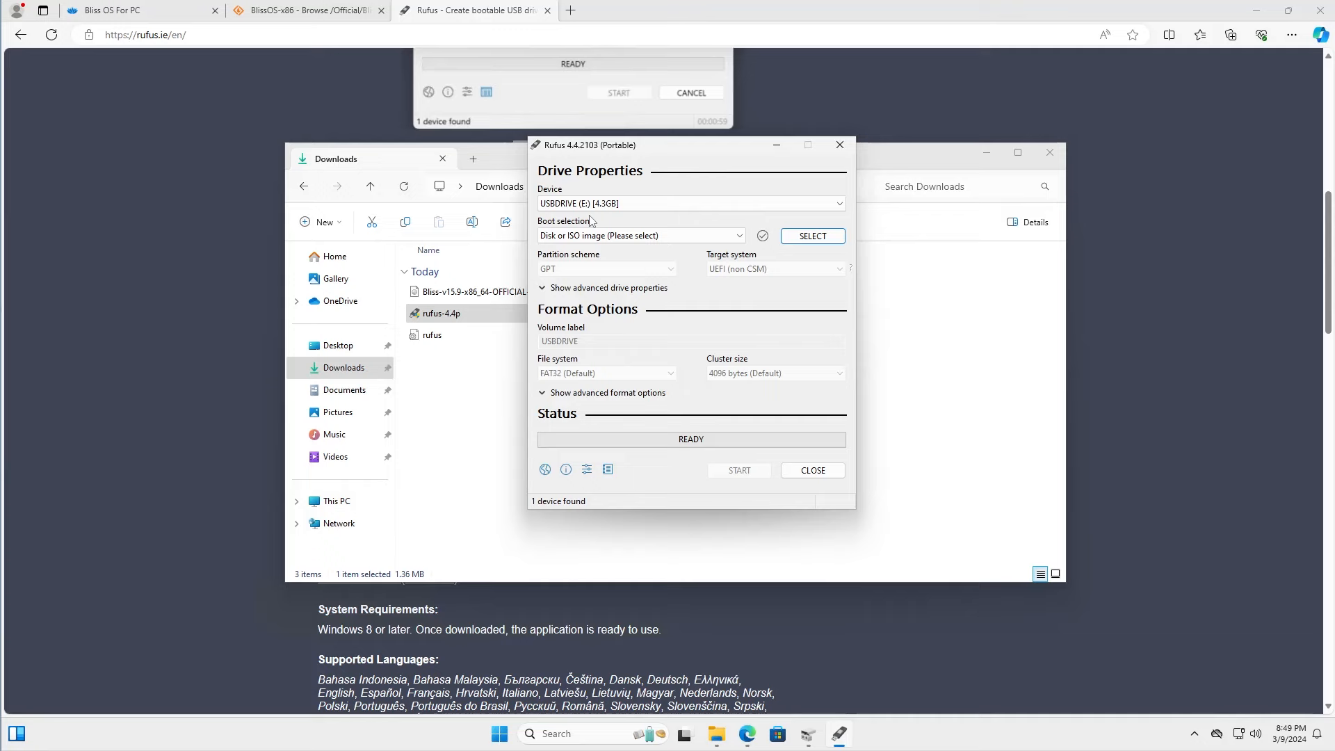
Write Bliss-v15.9-x86_64-OFFICIAL-gapps-20240114.iso to the USB drive, accepting the Syslinux file download and the erasure of its data
click(813, 235)
double_click(723, 287)
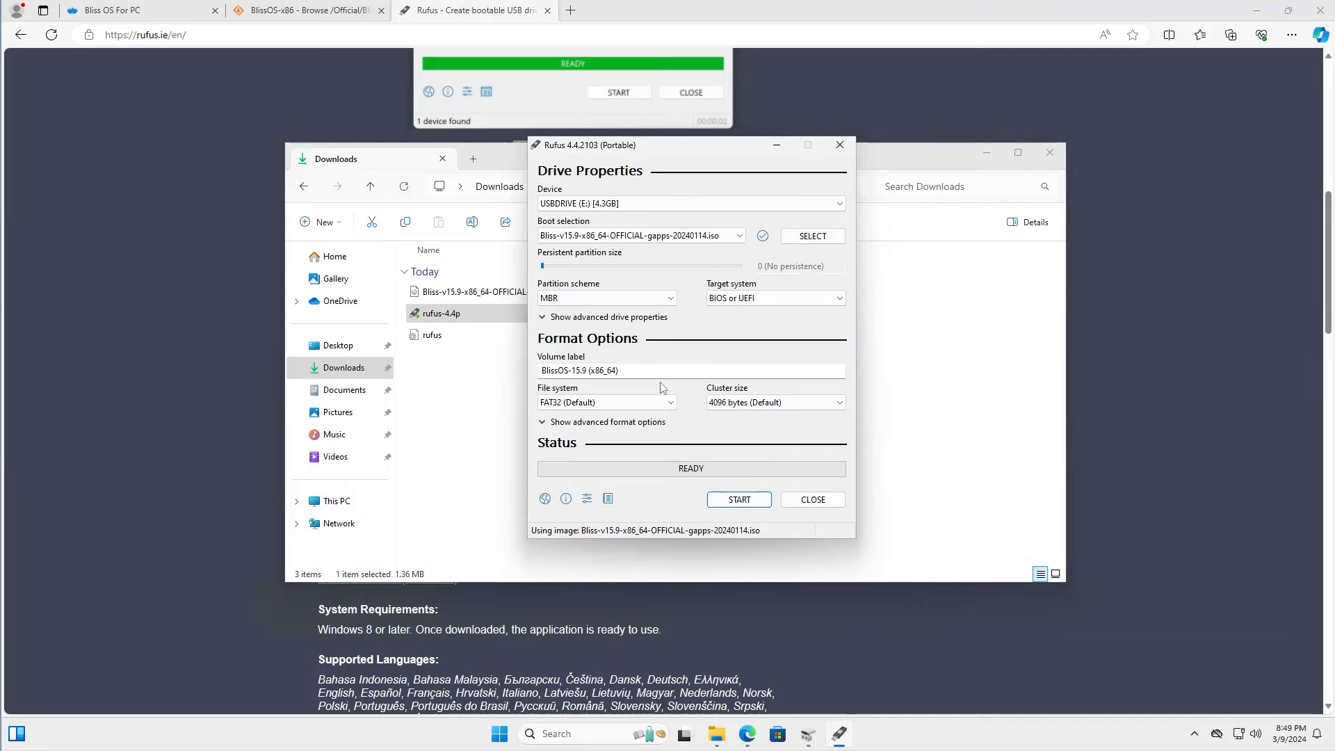
click(751, 500)
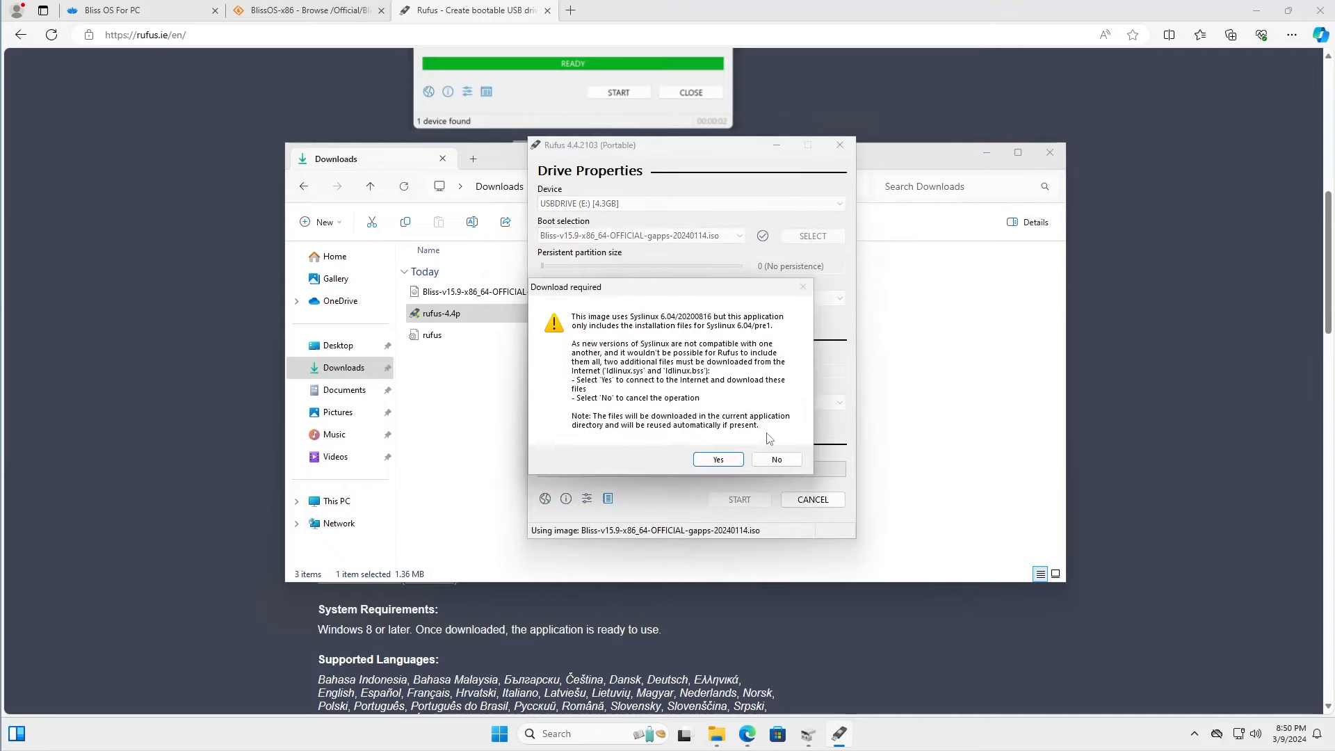
click(707, 454)
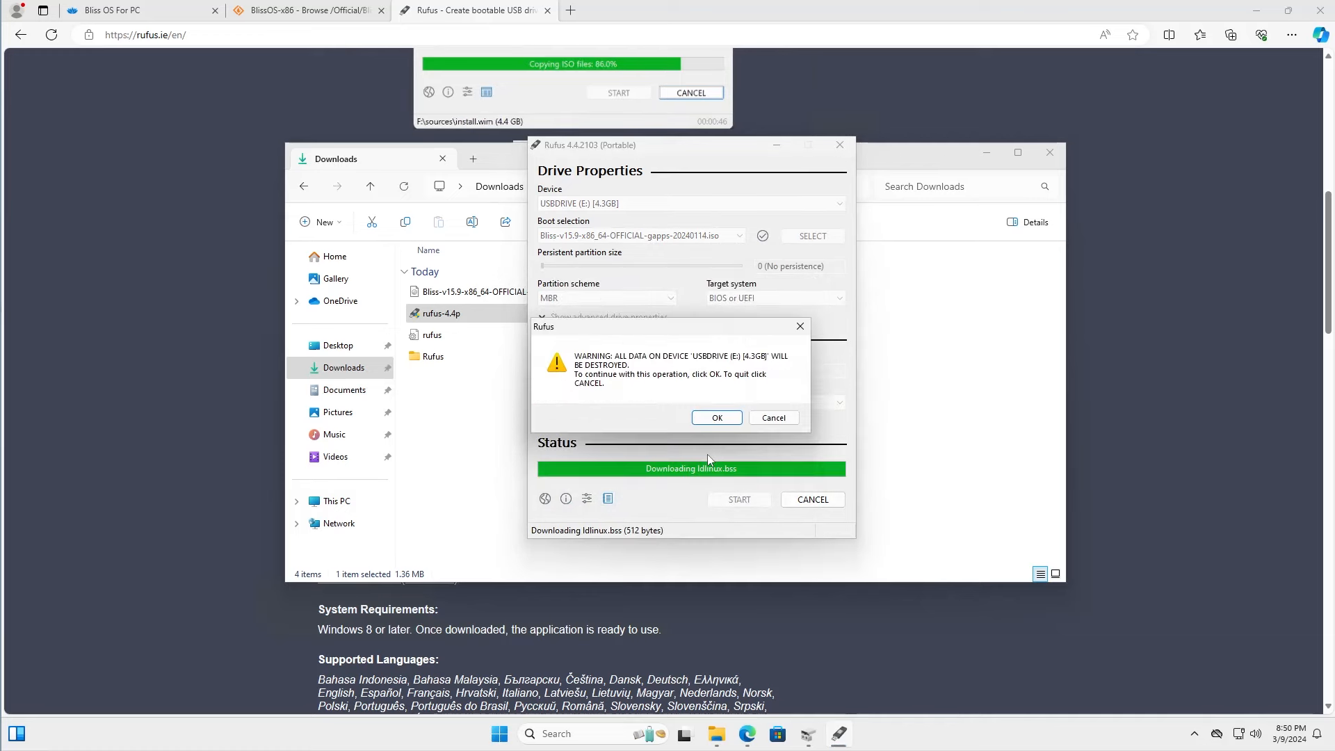
click(717, 417)
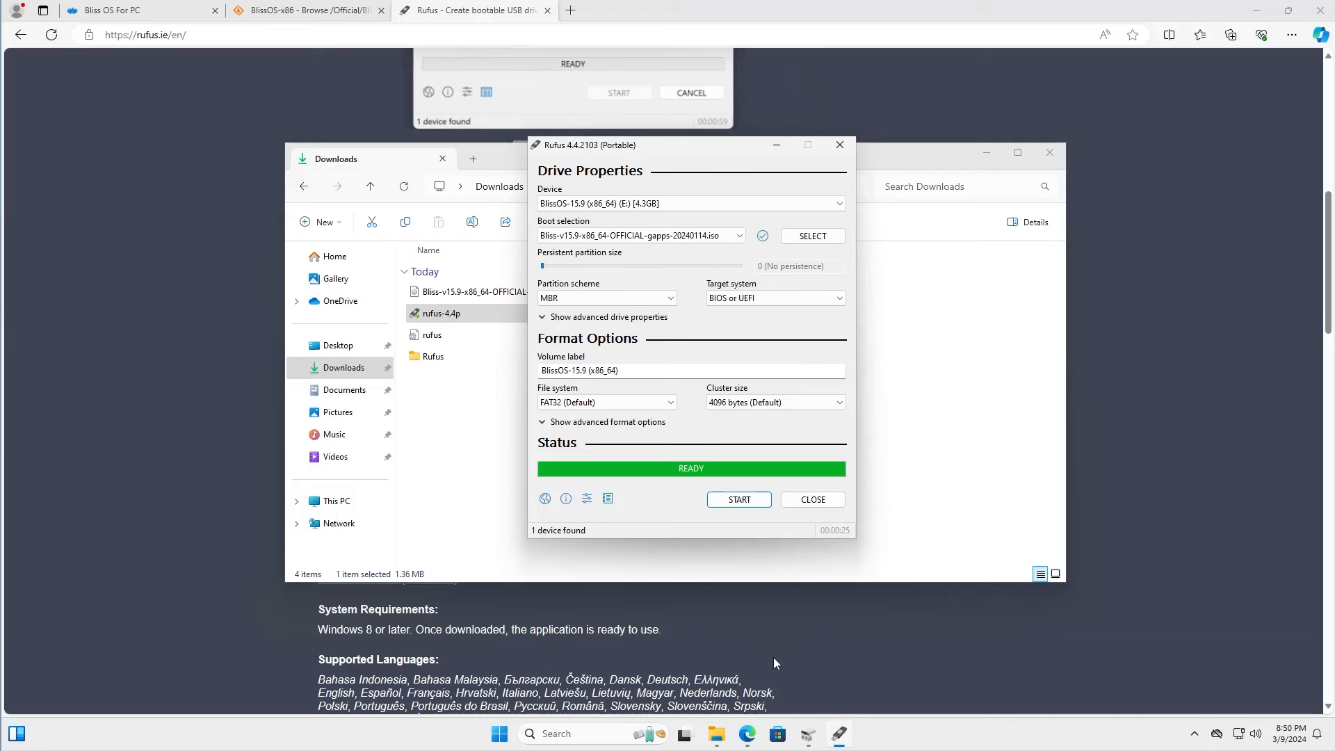
Shrink the C: volume by 25600 MB in Disk Management
click(809, 739)
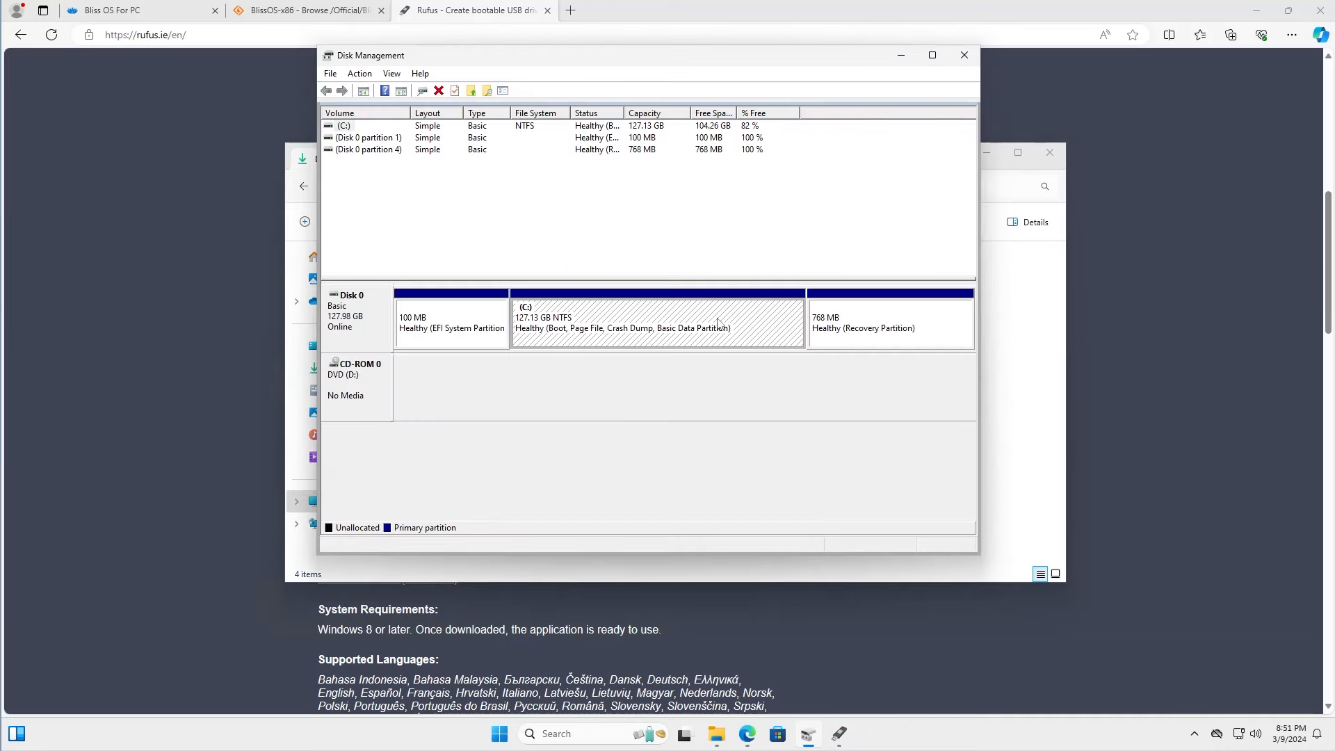
right_click(722, 313)
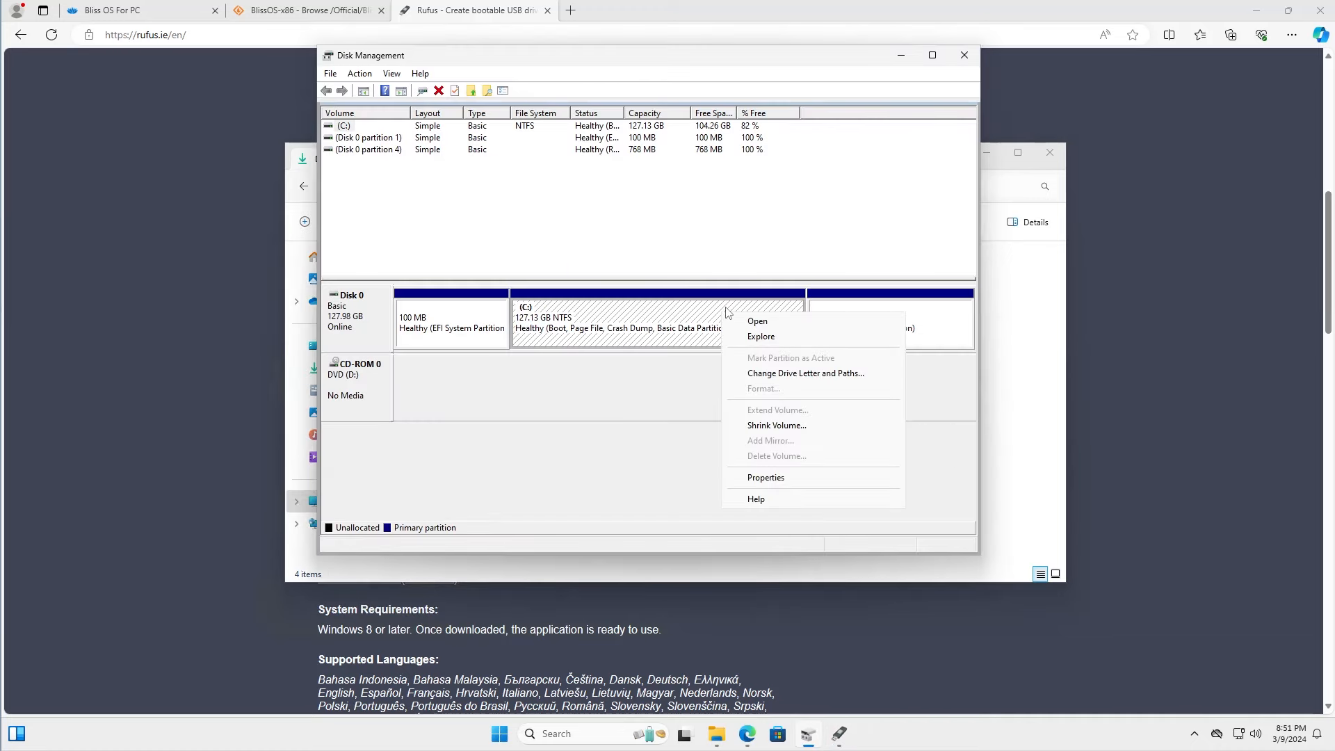
click(774, 425)
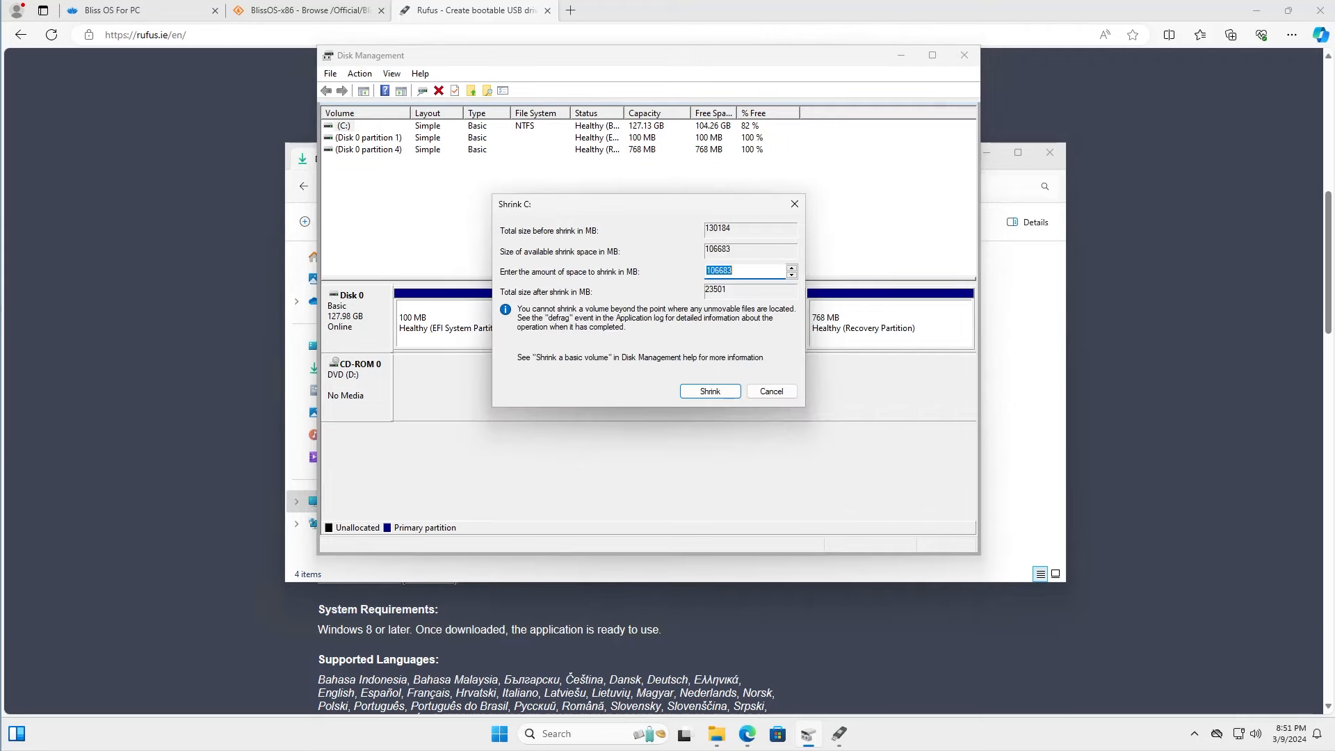
text(25600)
key(Return)
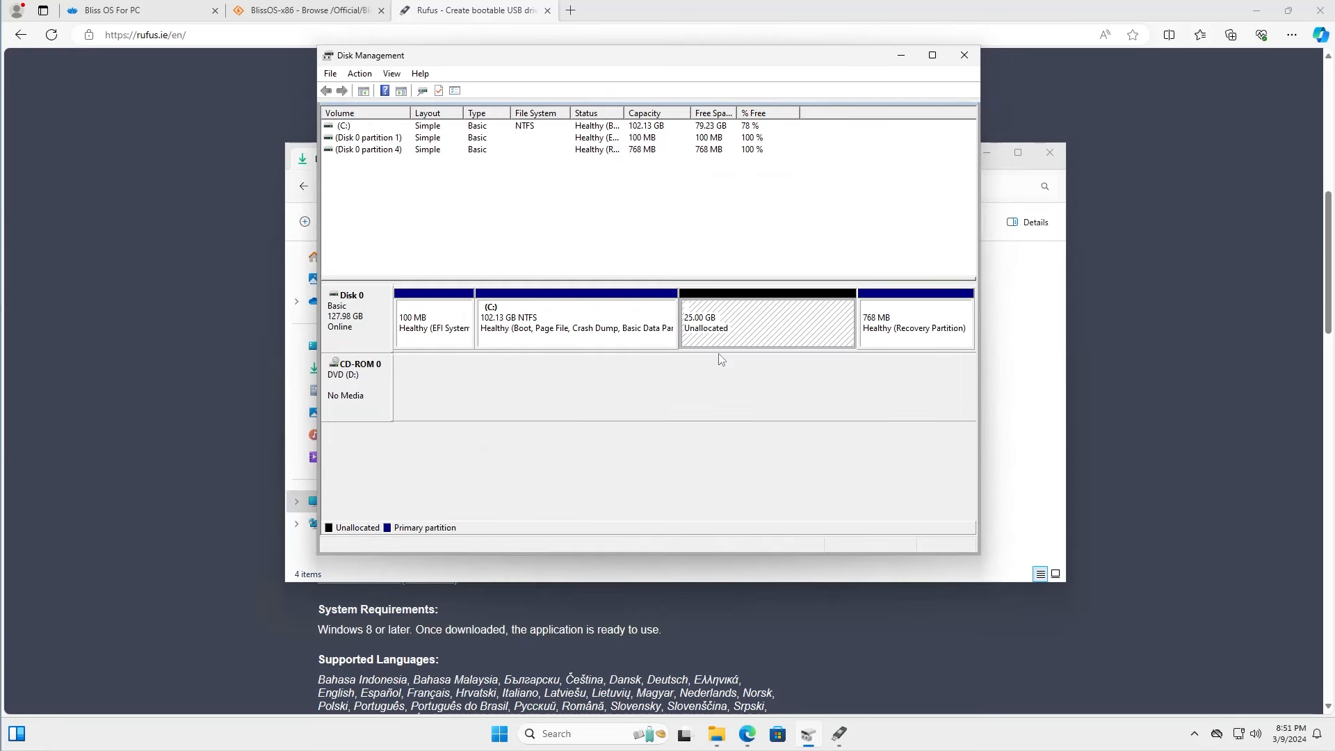
Restart the computer to boot from the Bliss OS USB drive
key(super)
click(843, 688)
click(833, 656)
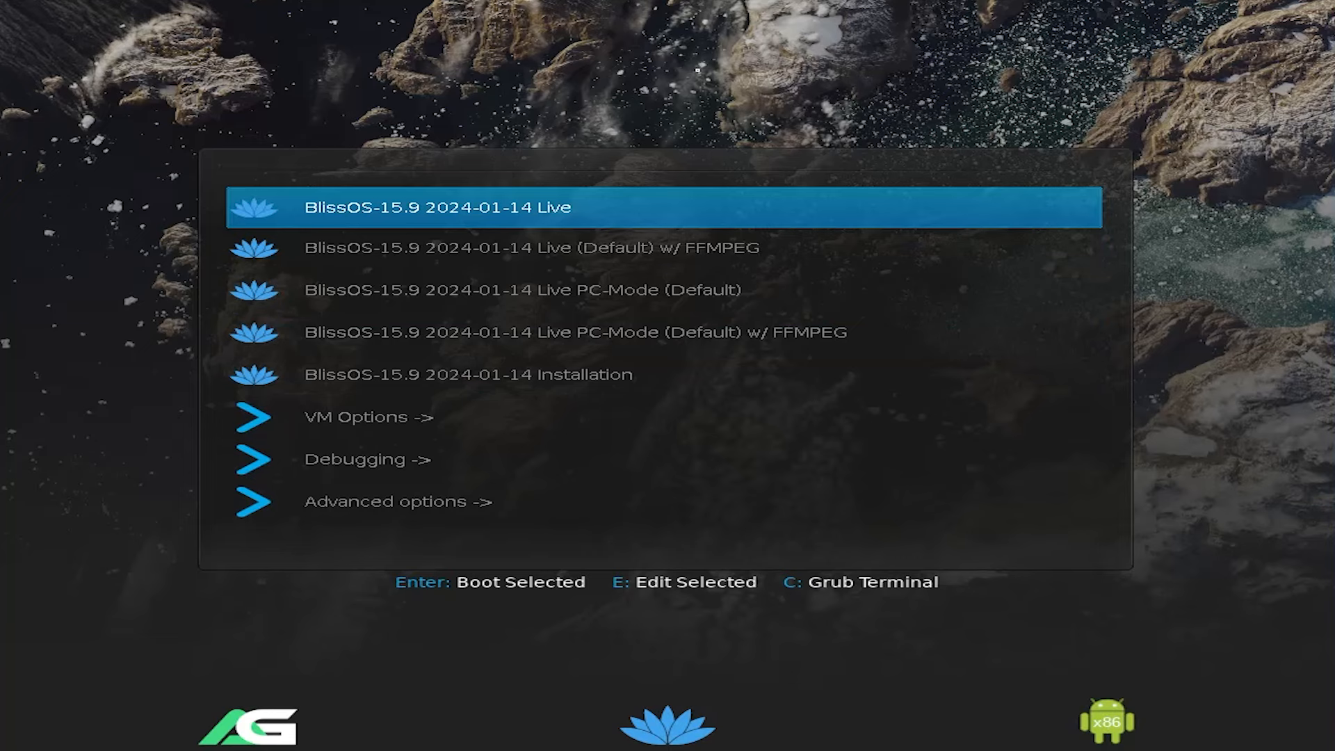
Boot the BlissOS-15.9 2024-01-14 Installation entry and dismiss the installer's UEFI warning
key(Down)
key(Down)
key(Down)
key(Down)
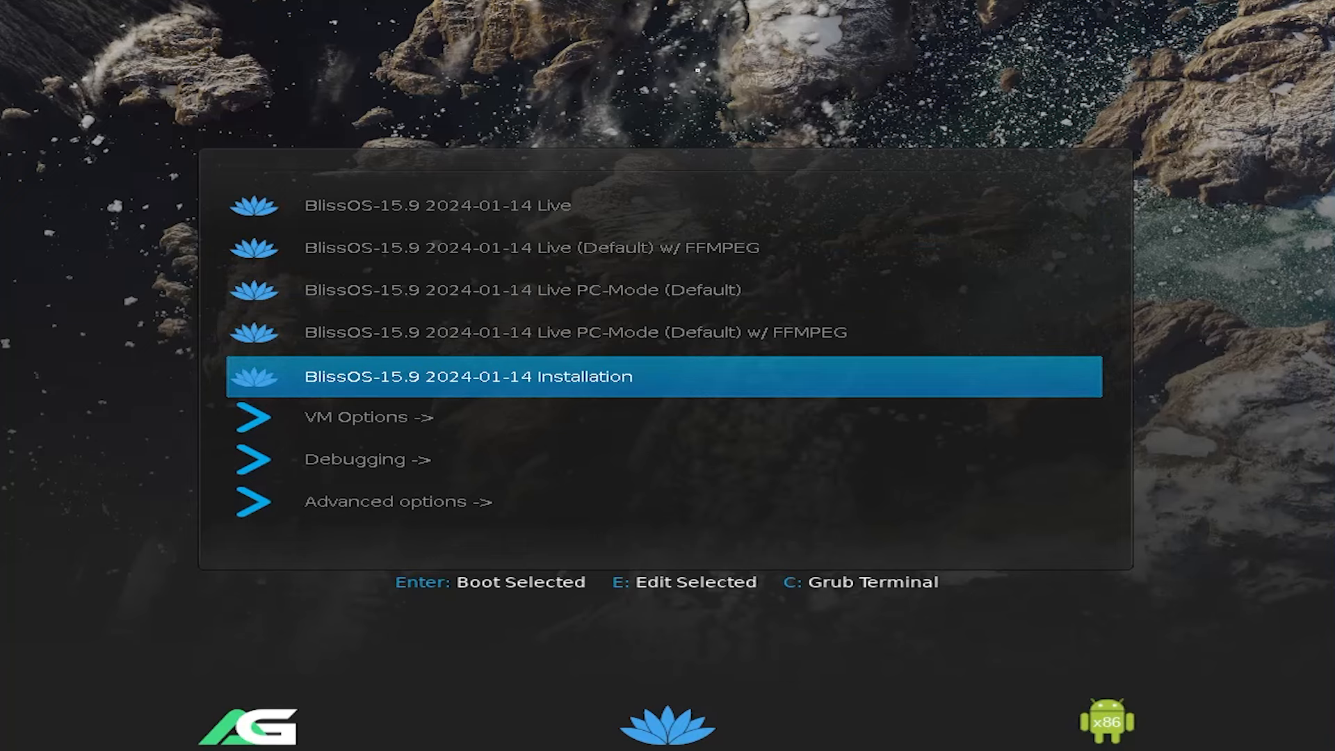
key(Return)
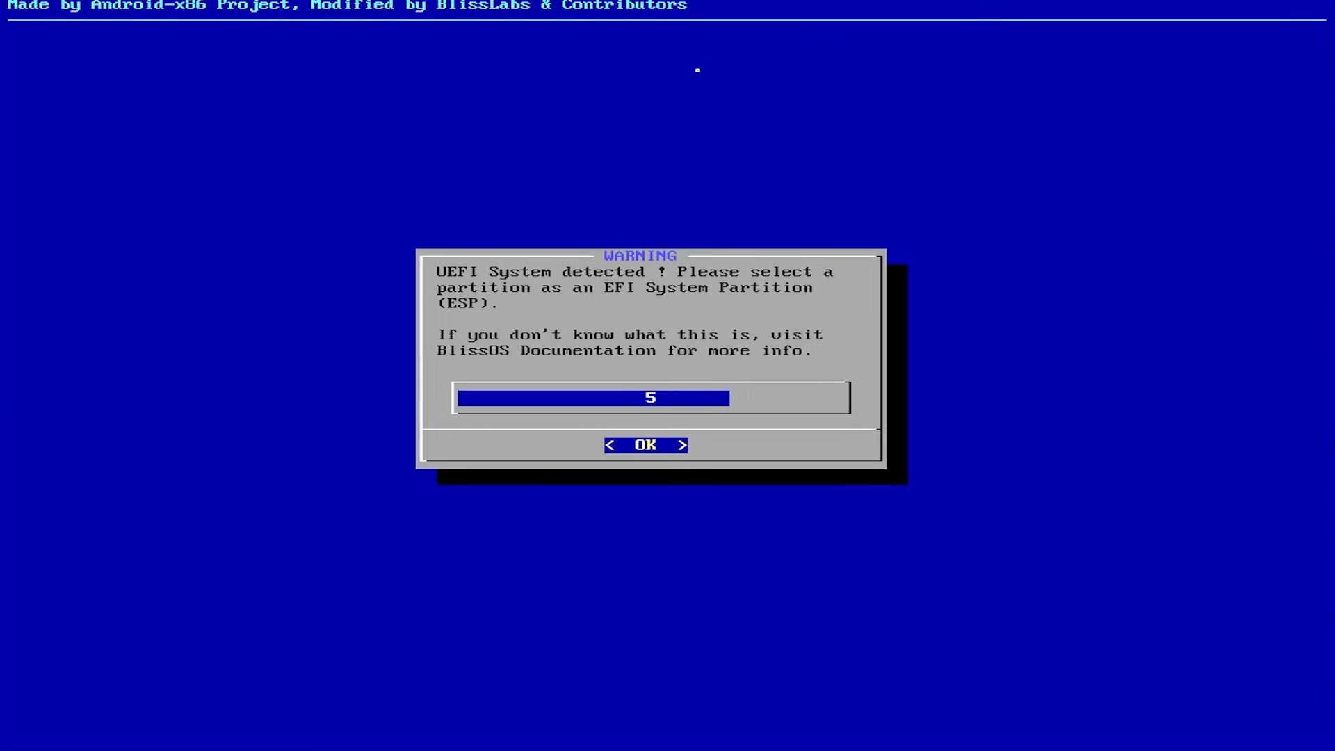
key(Return)
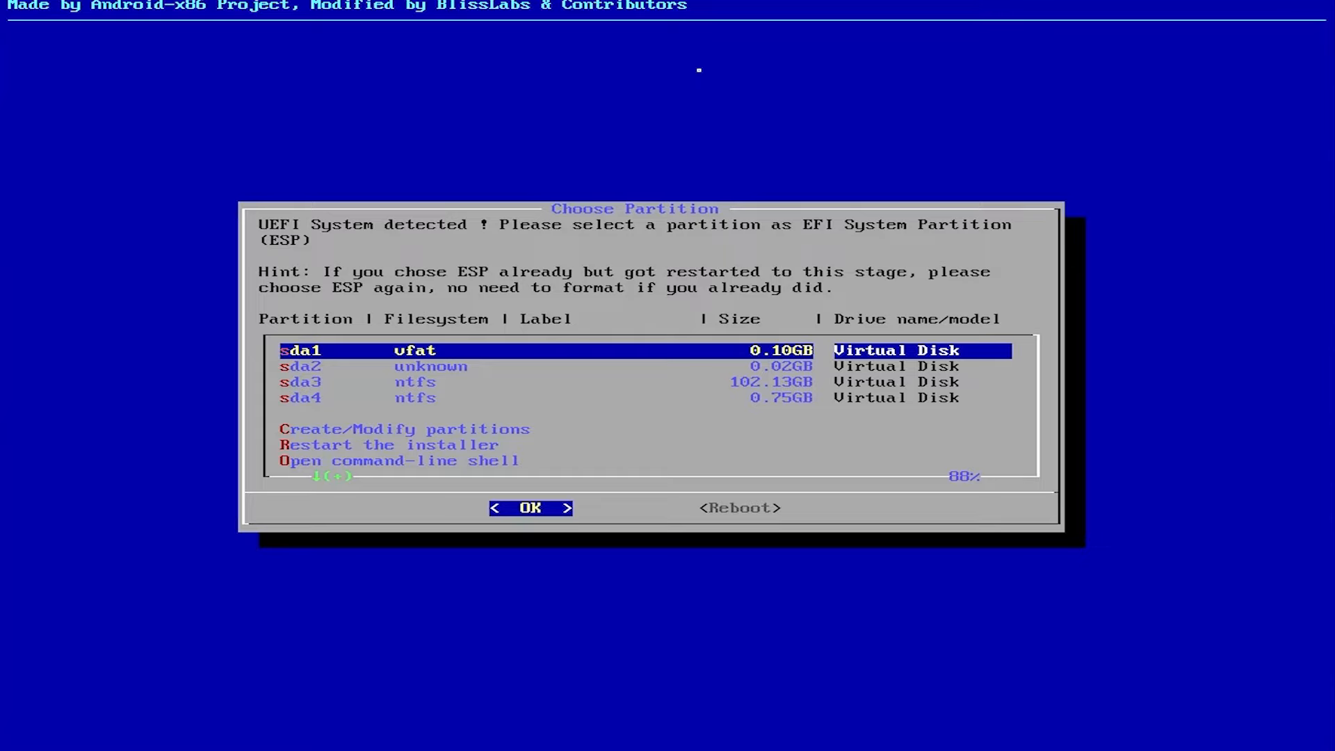
Choose to create or modify partitions and continue to cfdisk
key(Down)
key(Down)
key(Down)
key(Down)
key(Down)
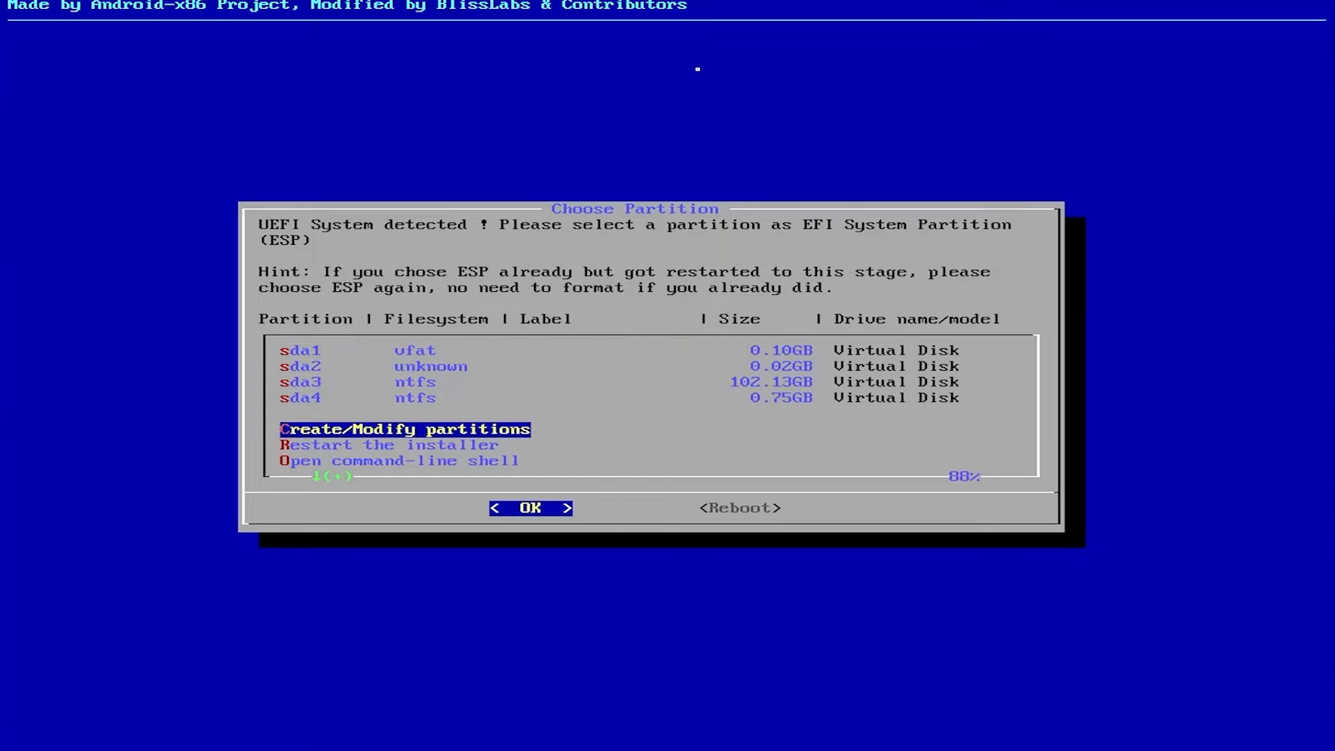
key(Return)
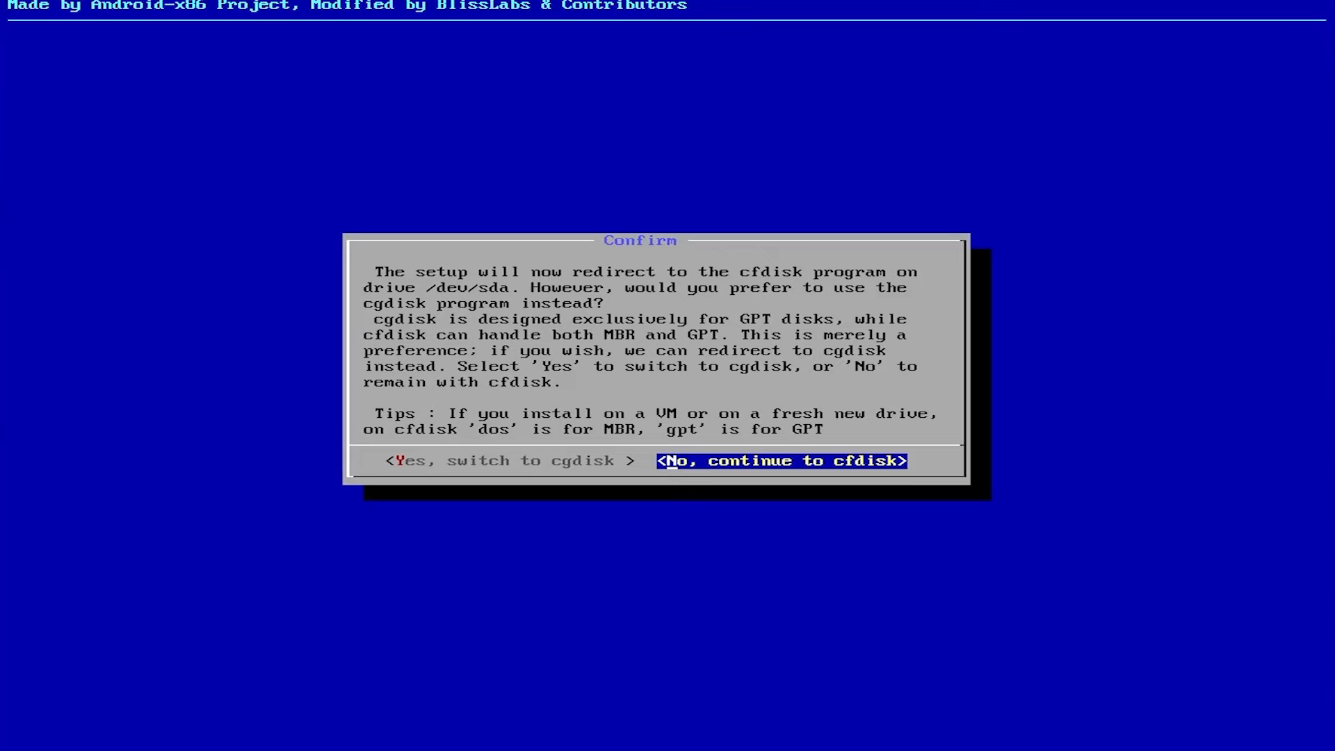
key(Return)
Create a 1G partition in the 25G free space of /dev/sda
key(Down)
key(Down)
key(Down)
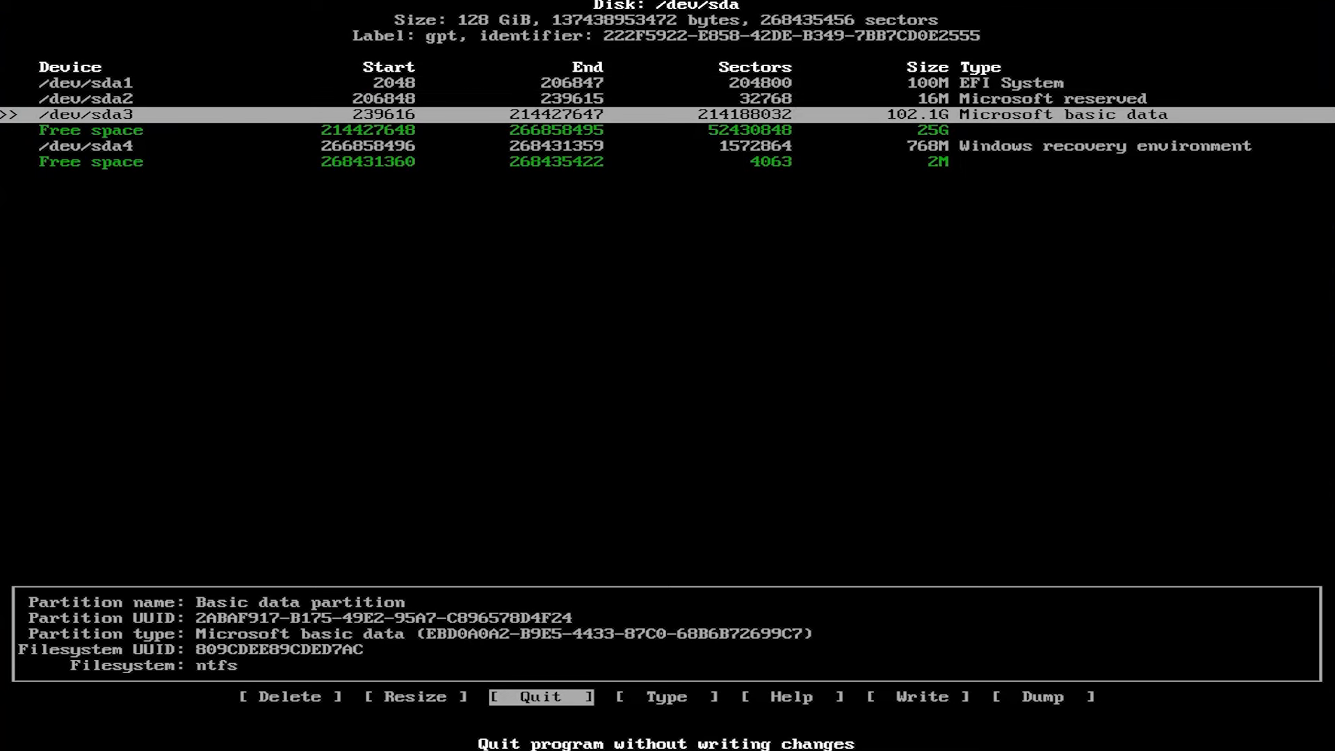
key(Return)
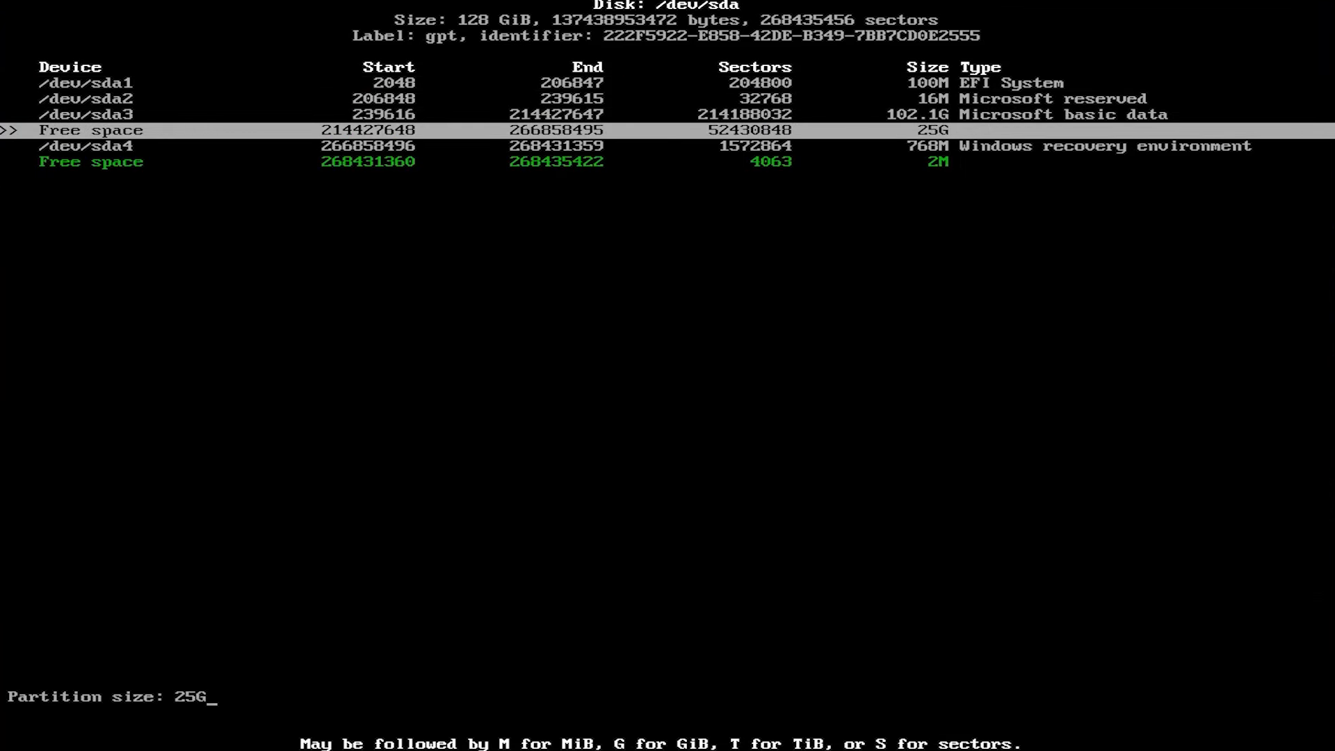
key(BackSpace)
key(BackSpace)
key(BackSpace)
text(1G)
key(Return)
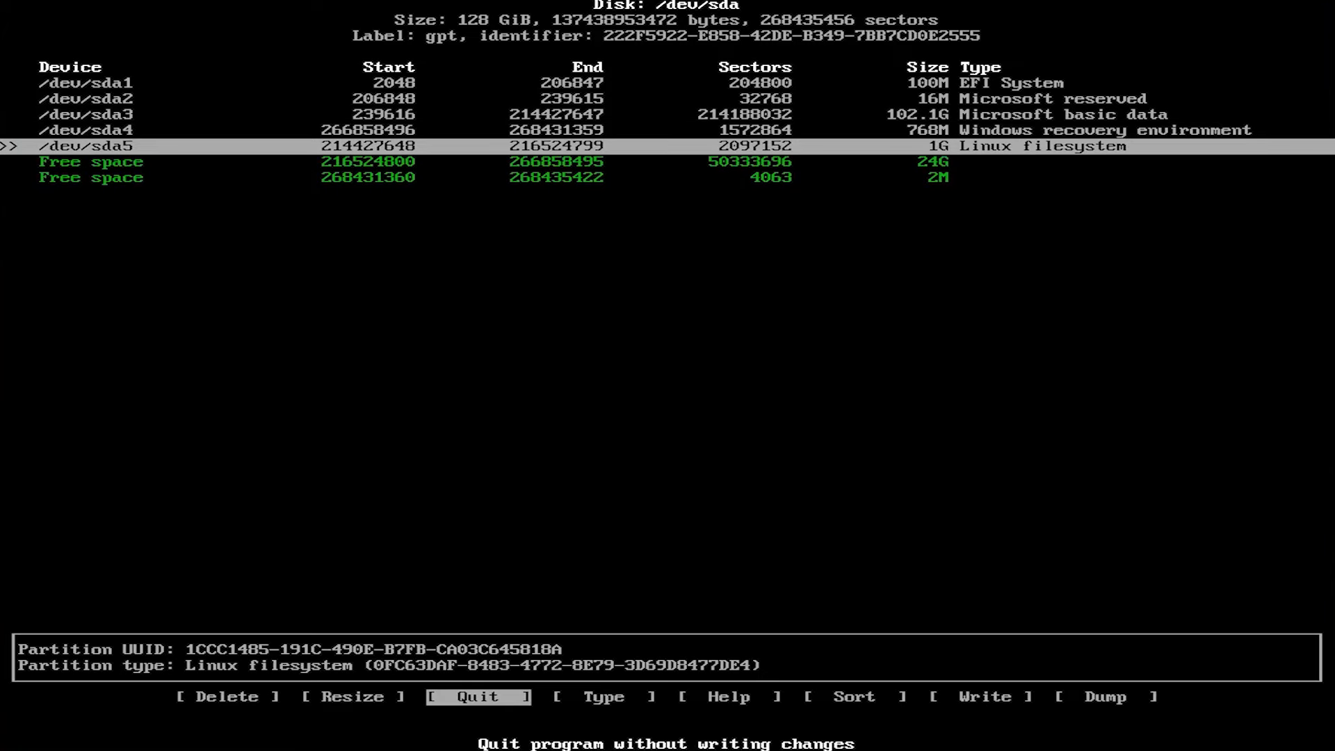
Change the type of the new 1G partition /dev/sda5 to EFI System
key(Right)
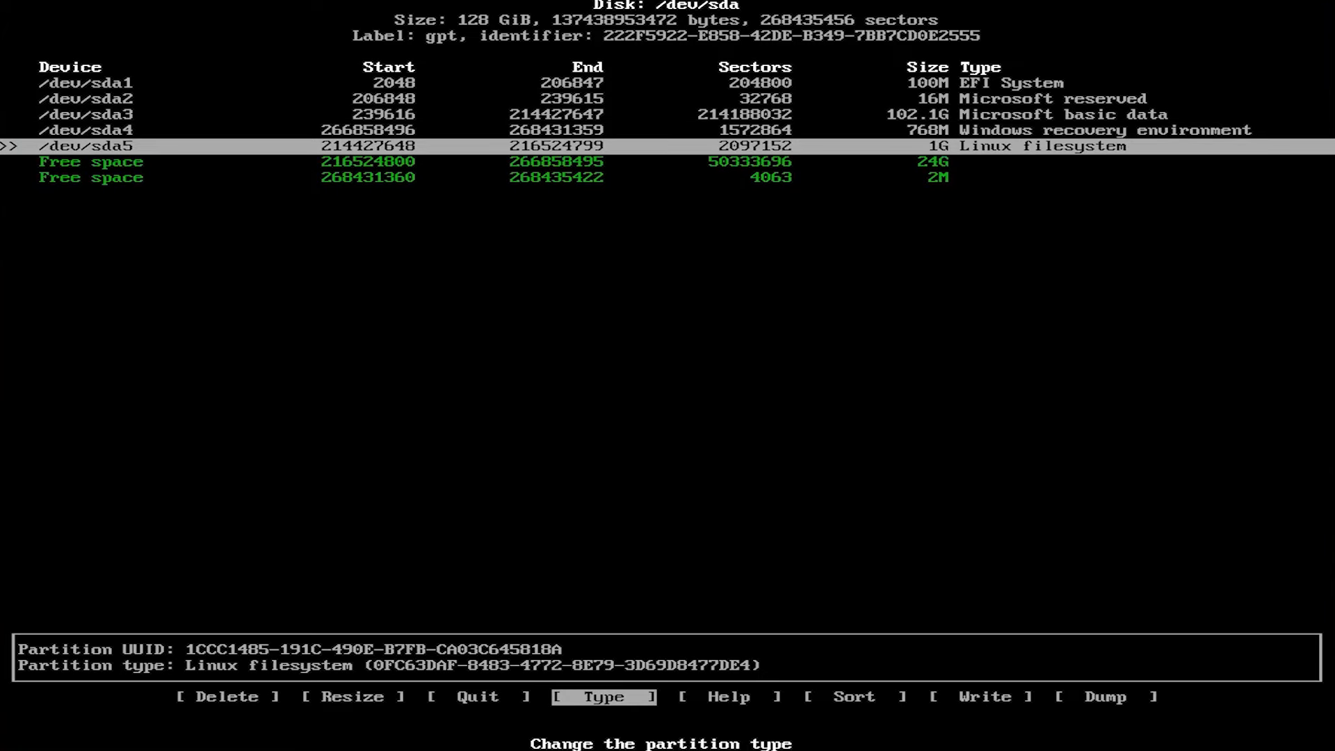
key(Return)
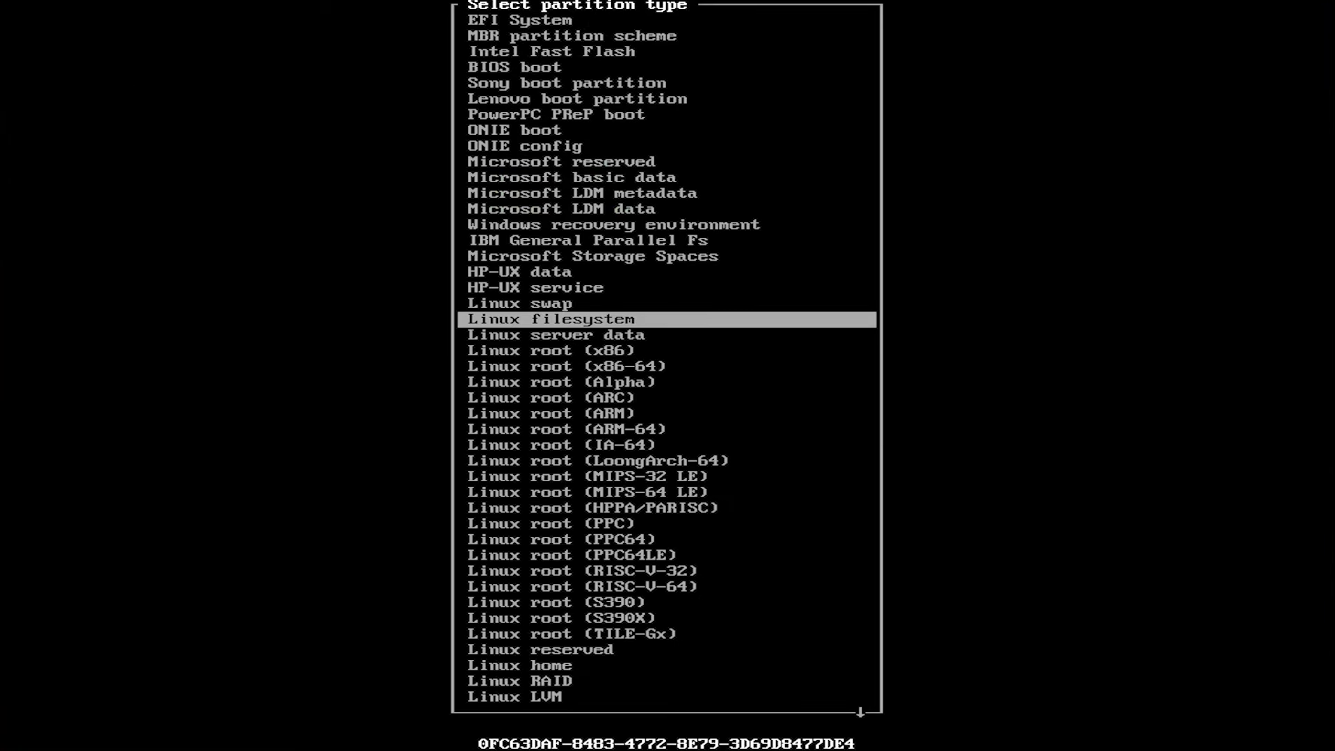
key(Up)
key(Up)
key(Up)
key(Up)
key(Up)
key(Up)
key(Up)
key(Up)
key(Up)
key(Up)
key(Up)
key(Up)
key(Up)
key(Up)
key(Up)
key(Up)
key(Up)
key(Up)
key(Up)
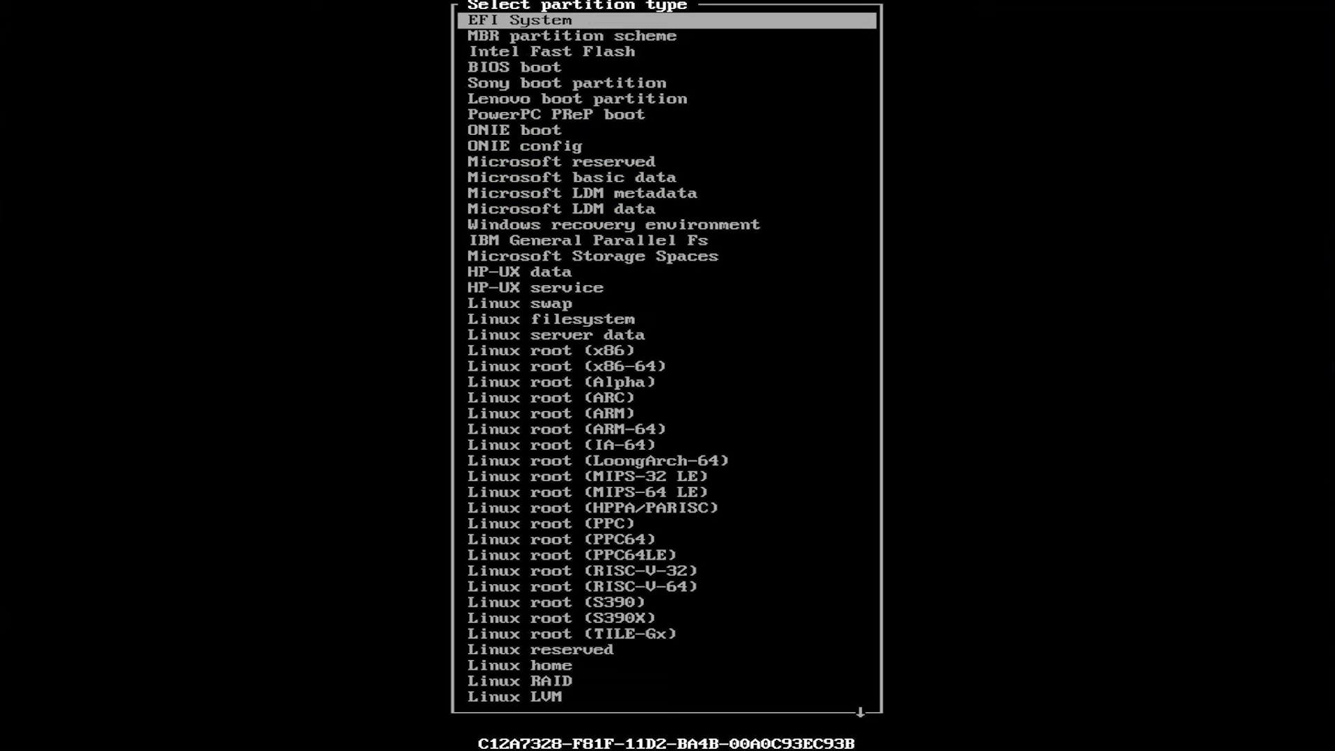
key(Return)
Create a 24G partition from the remaining free space after /dev/sda5
key(Down)
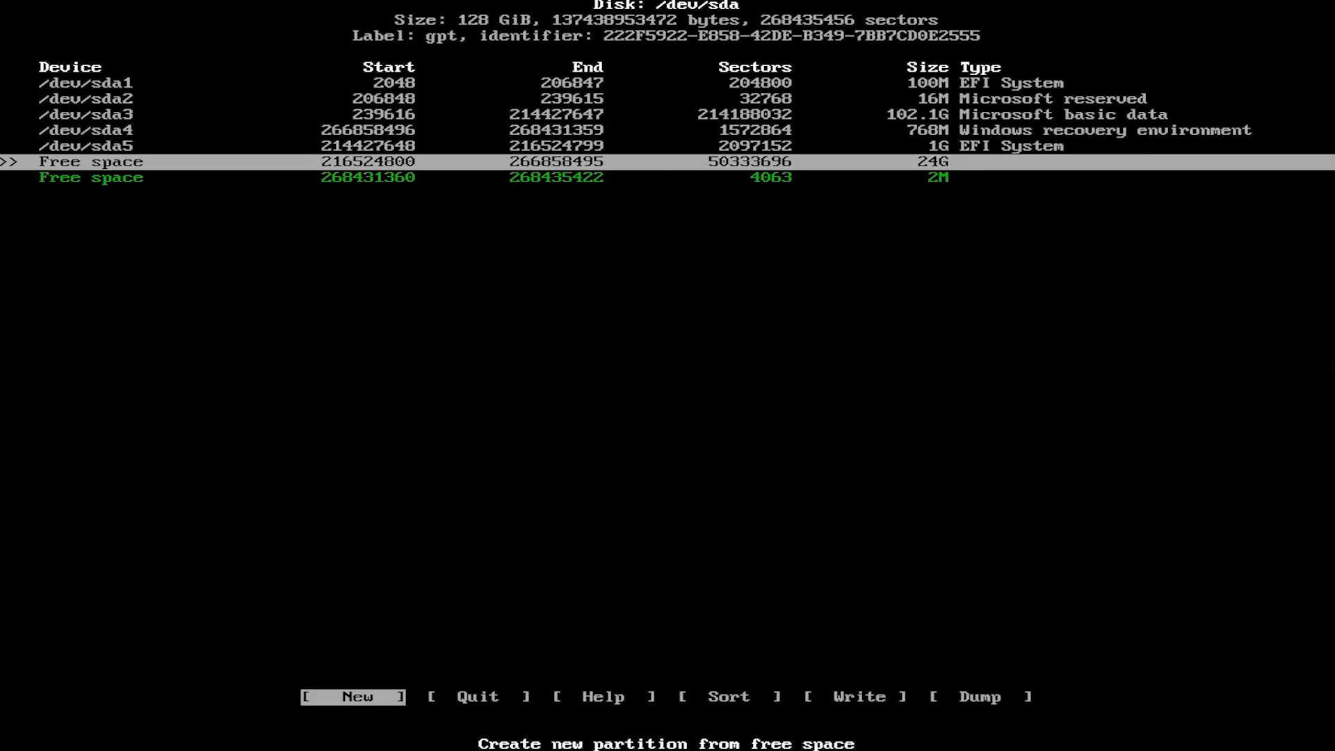
key(Return)
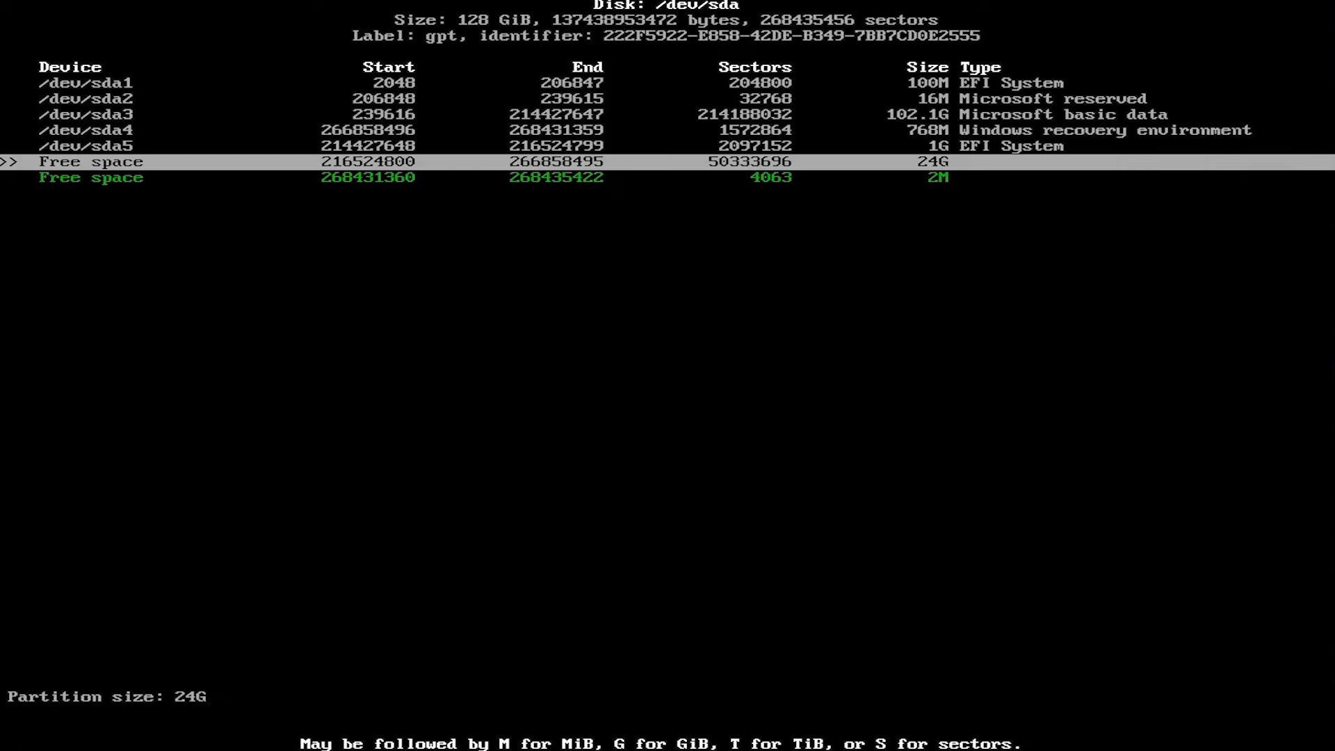
key(Return)
Write the partition table to disk, confirming with yes, and quit cfdisk
key(Right)
key(Right)
key(Right)
key(Return)
text(yes)
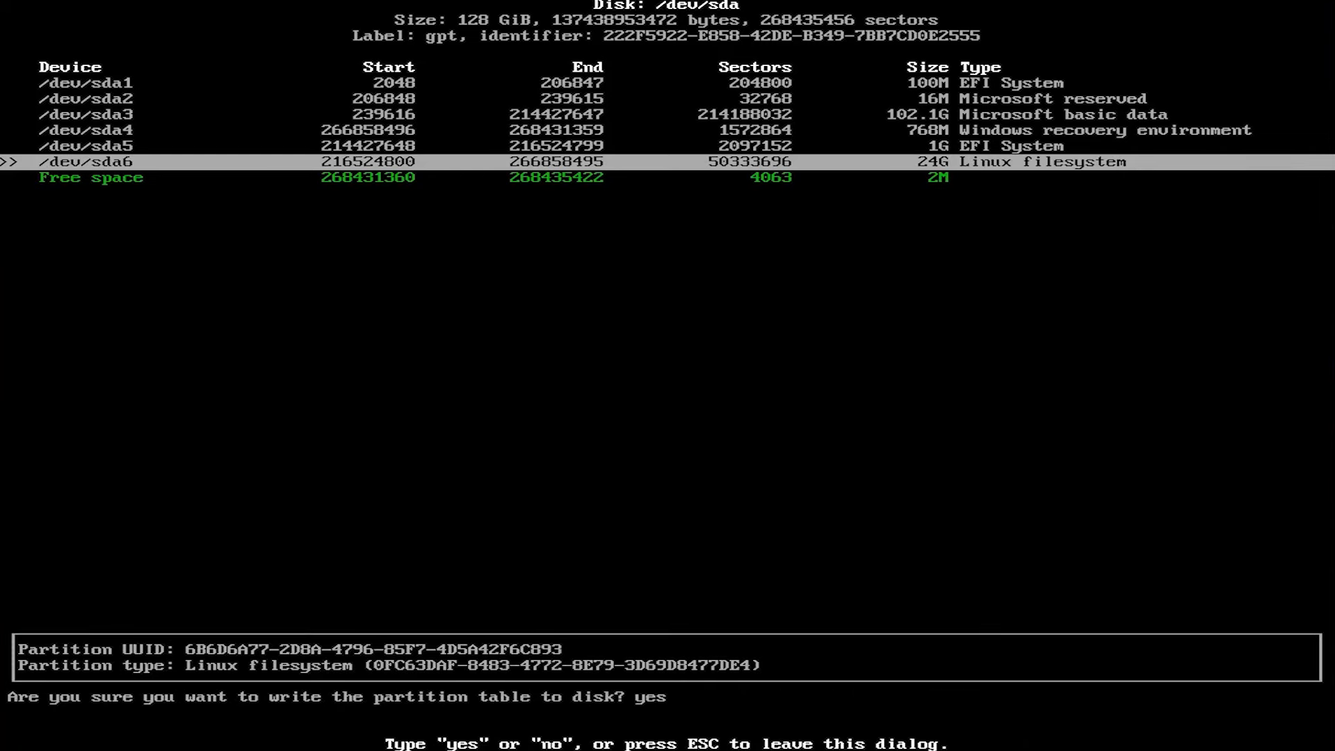
key(Return)
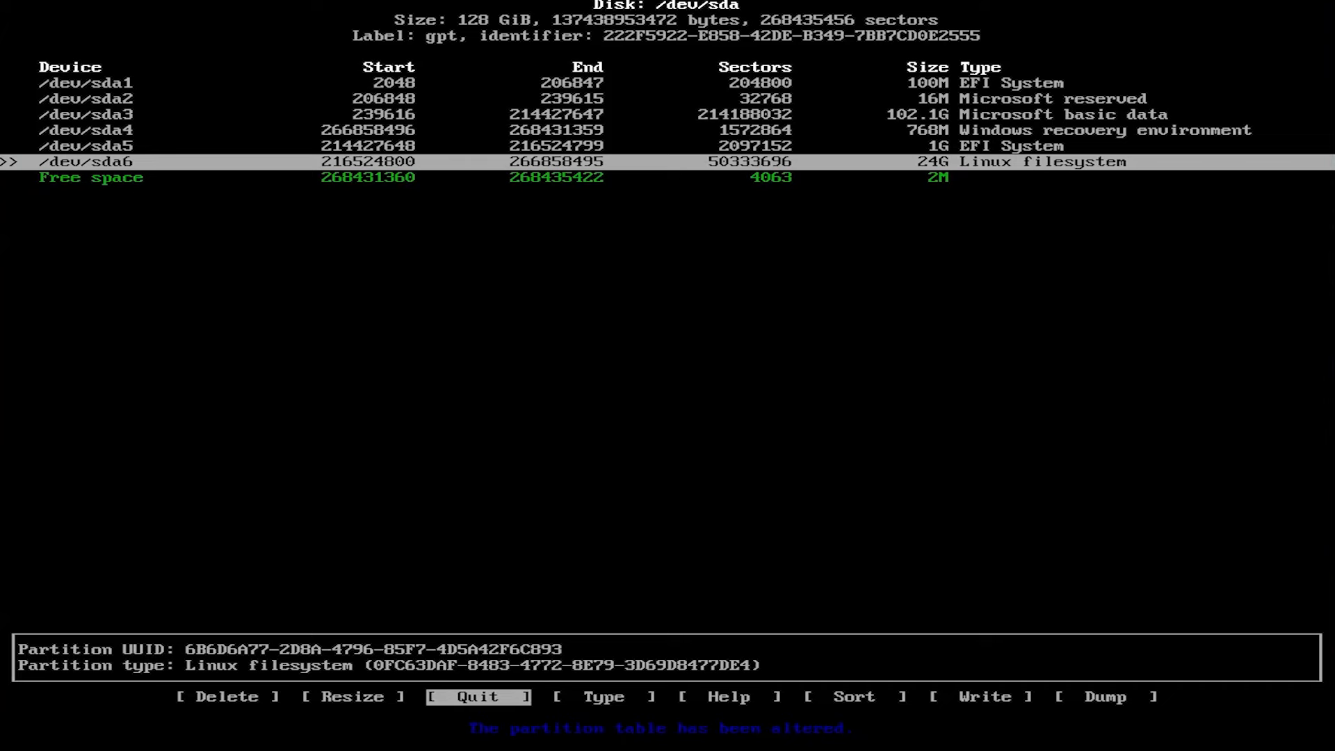
key(Return)
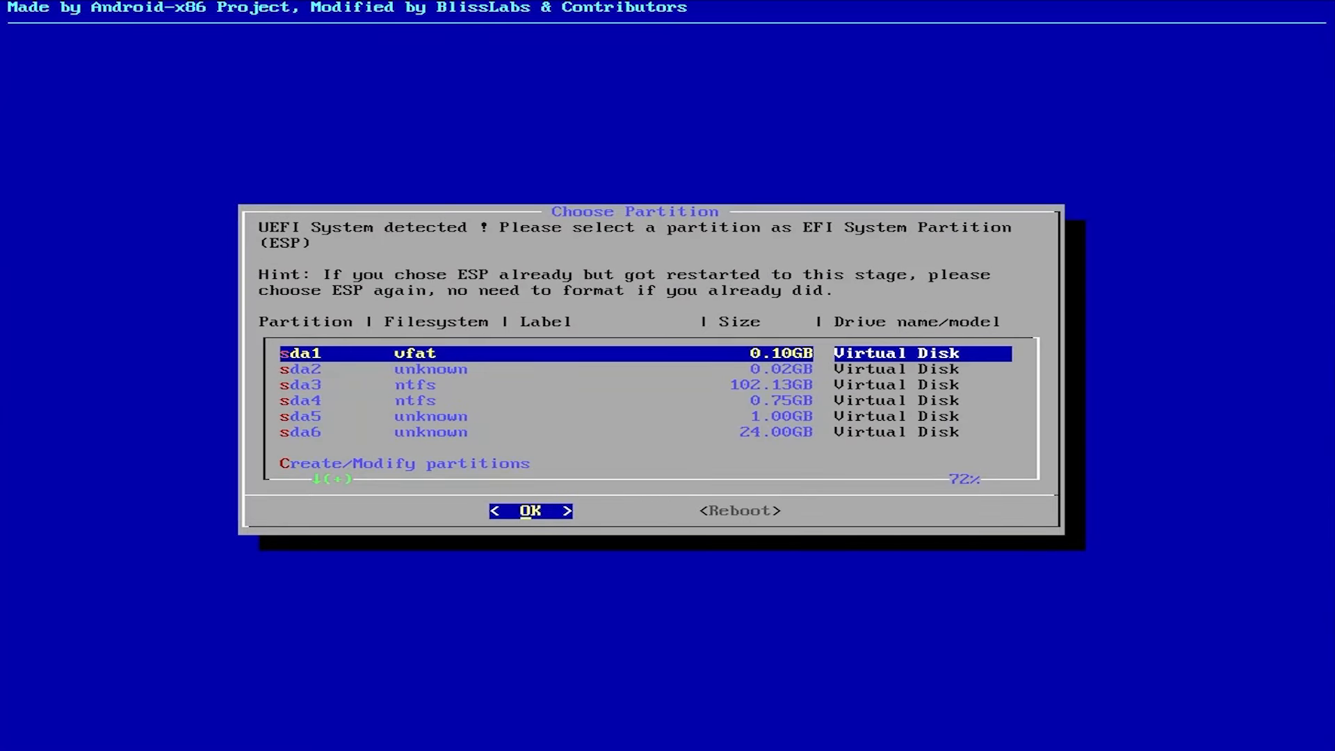
Select the 1.00GB partition sda5 as the EFI System Partition
key(Down)
key(Down)
key(Down)
key(Down)
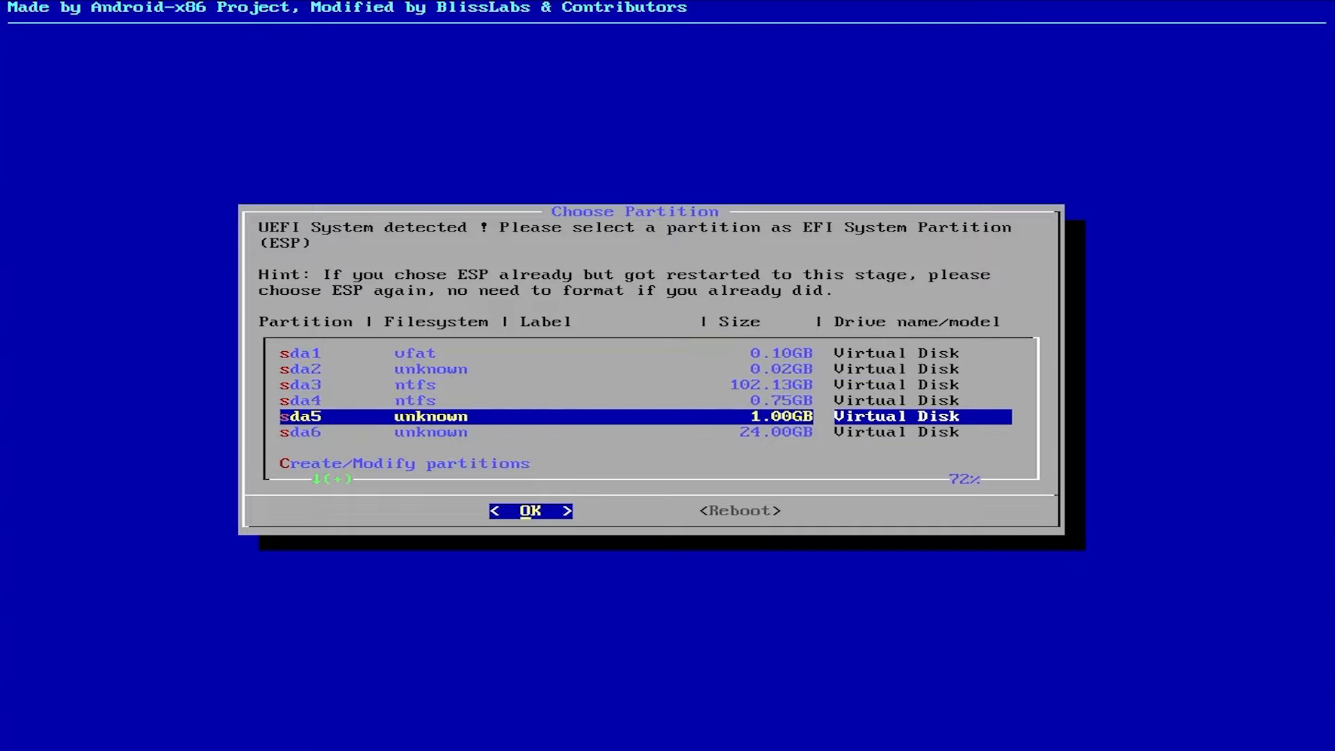
key(Return)
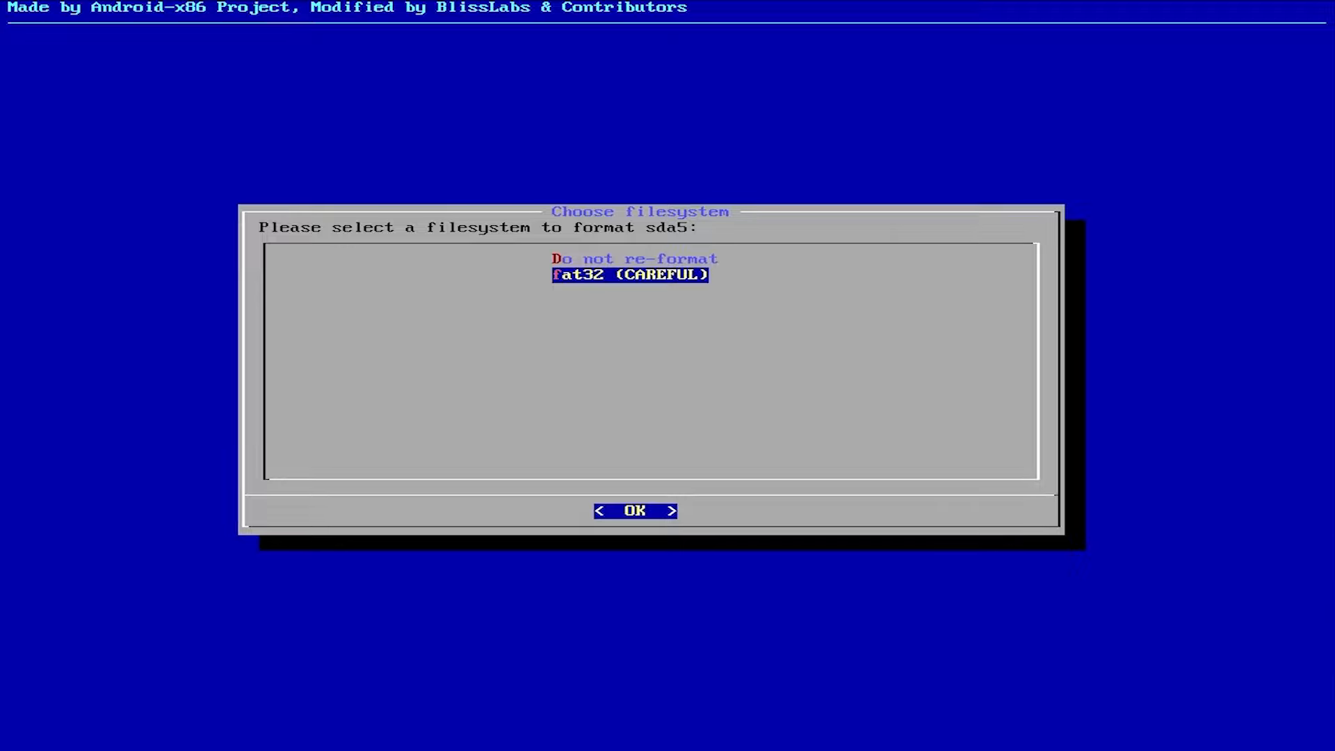
Format the EFI partition sda5 as fat32 with the drive name ESP and confirm the format
key(Return)
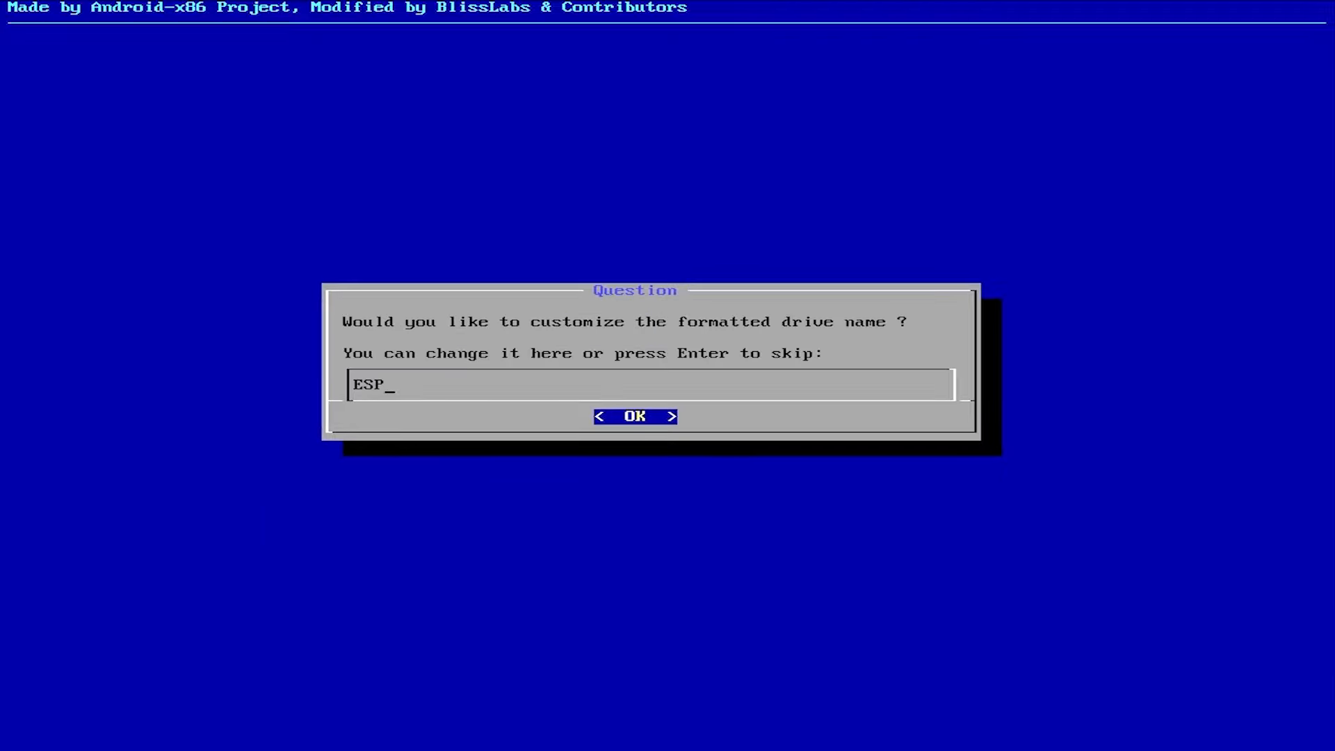
key(Return)
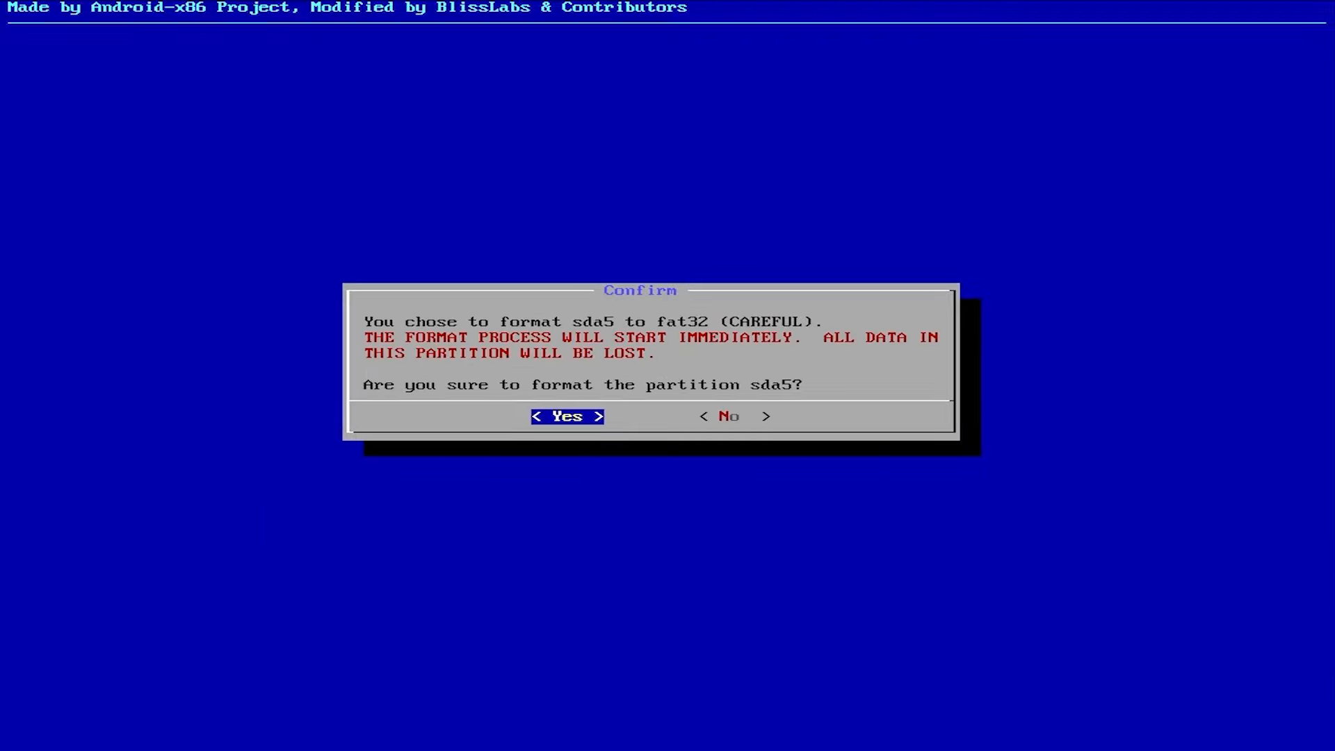
key(Return)
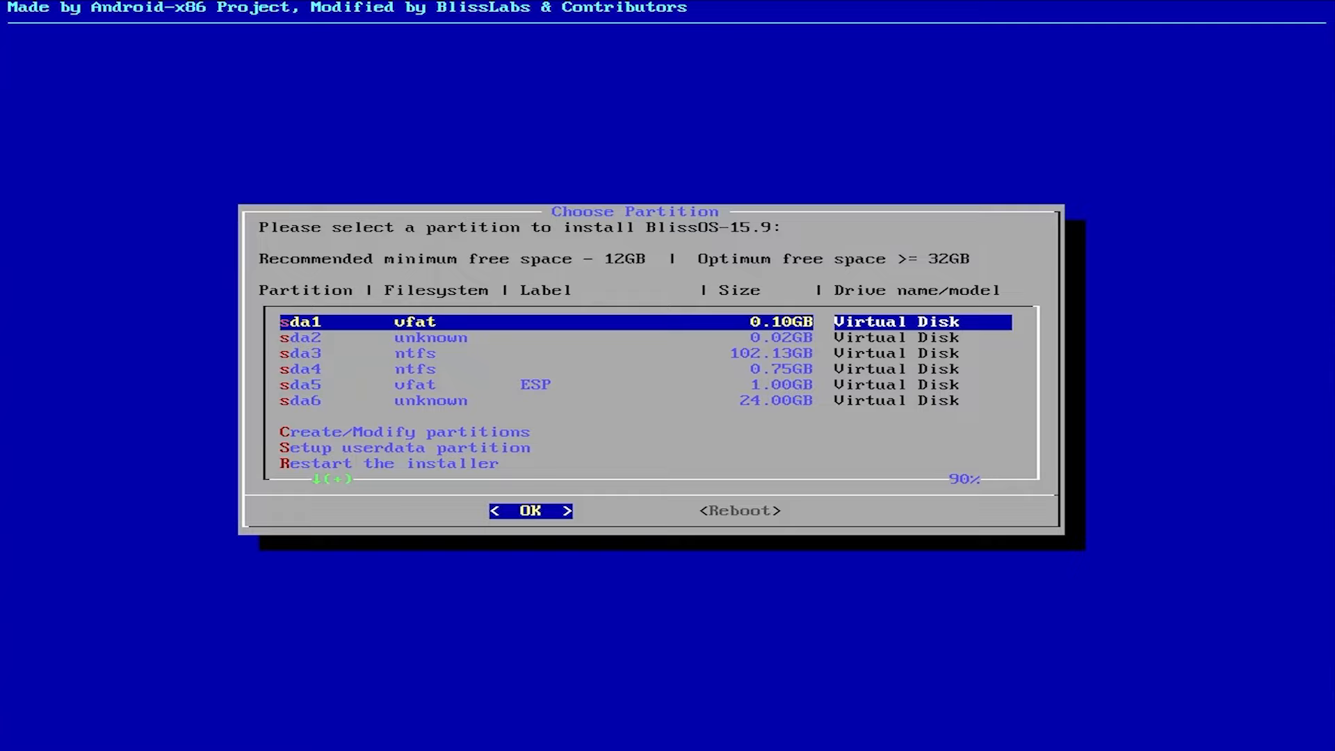
Choose the 24.00GB partition sda6 for the BlissOS-15.9 installation and format it as ext4 with the drive name BlissOS
key(Down)
key(Down)
key(Down)
key(Down)
key(Down)
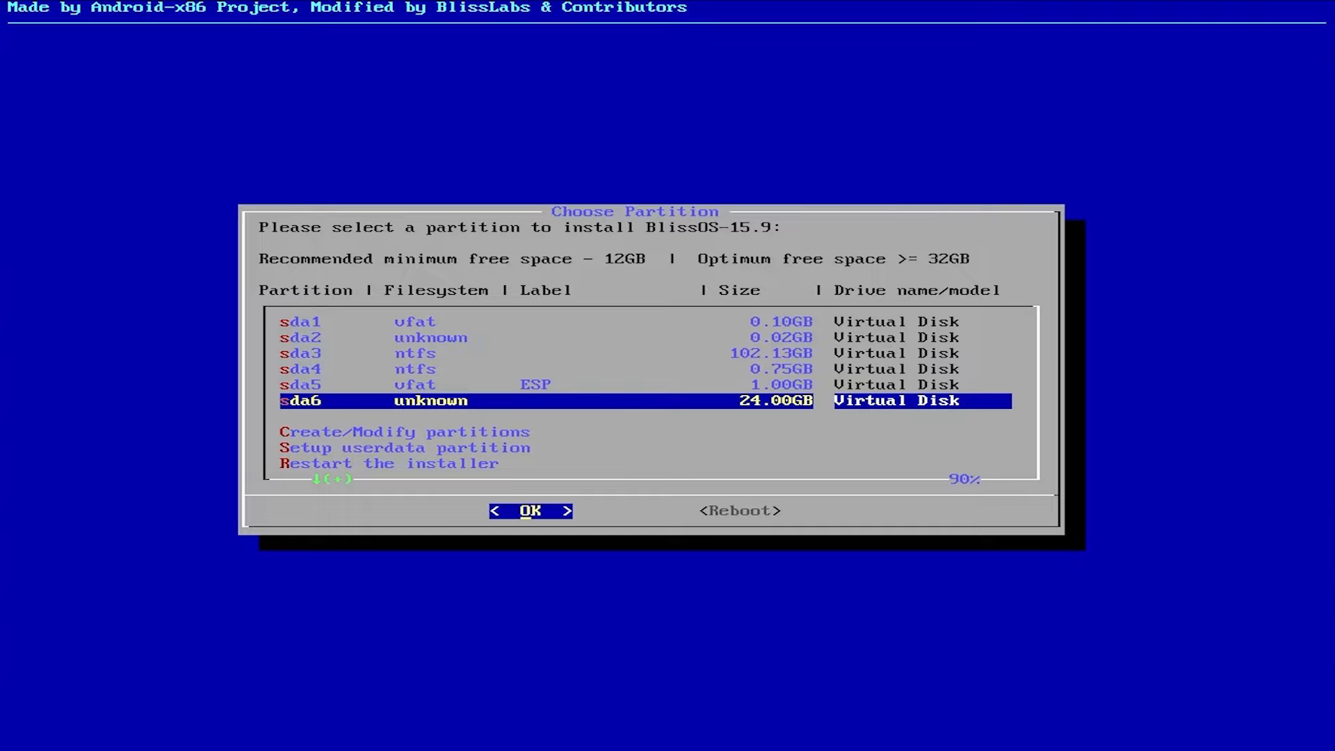
key(Return)
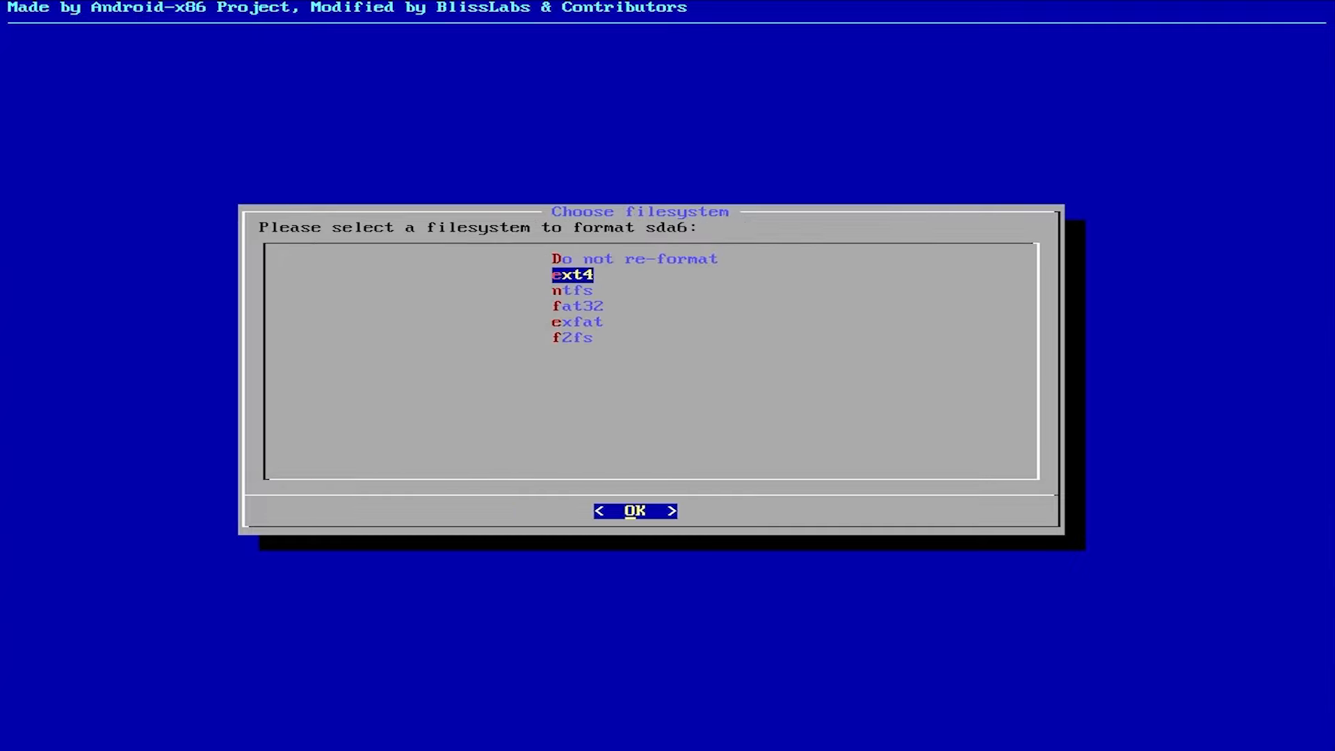
key(Return)
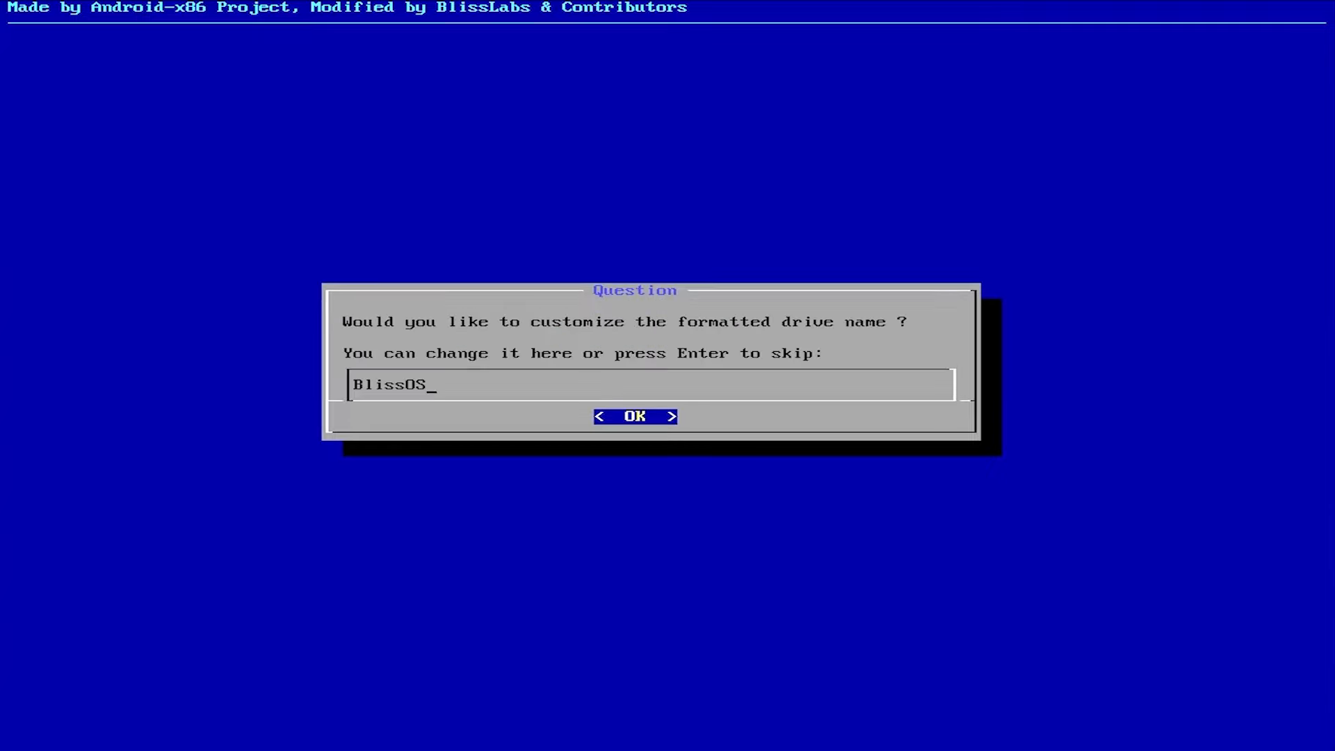
key(Return)
key(Return)
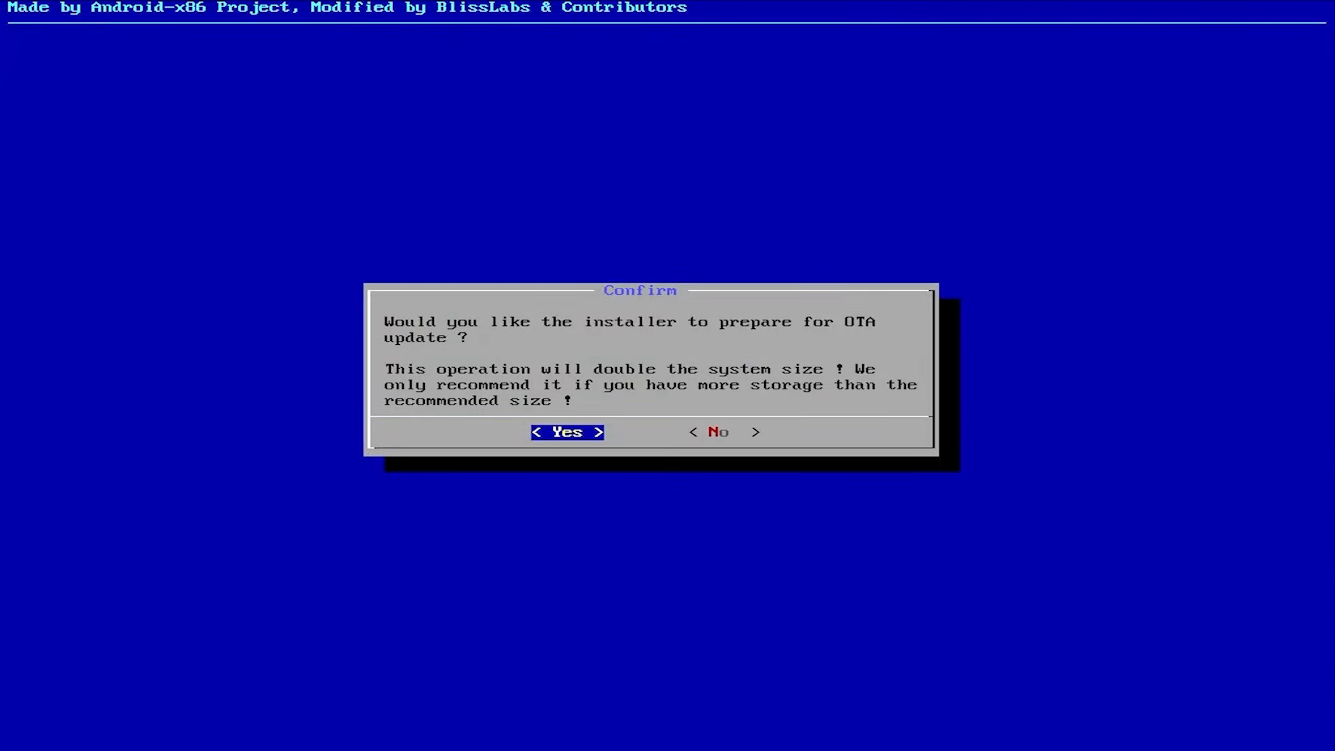
Agree to prepare for OTA updates and install the Grub2 EFI Bootloader, acknowledging the Windows detection notice
key(Return)
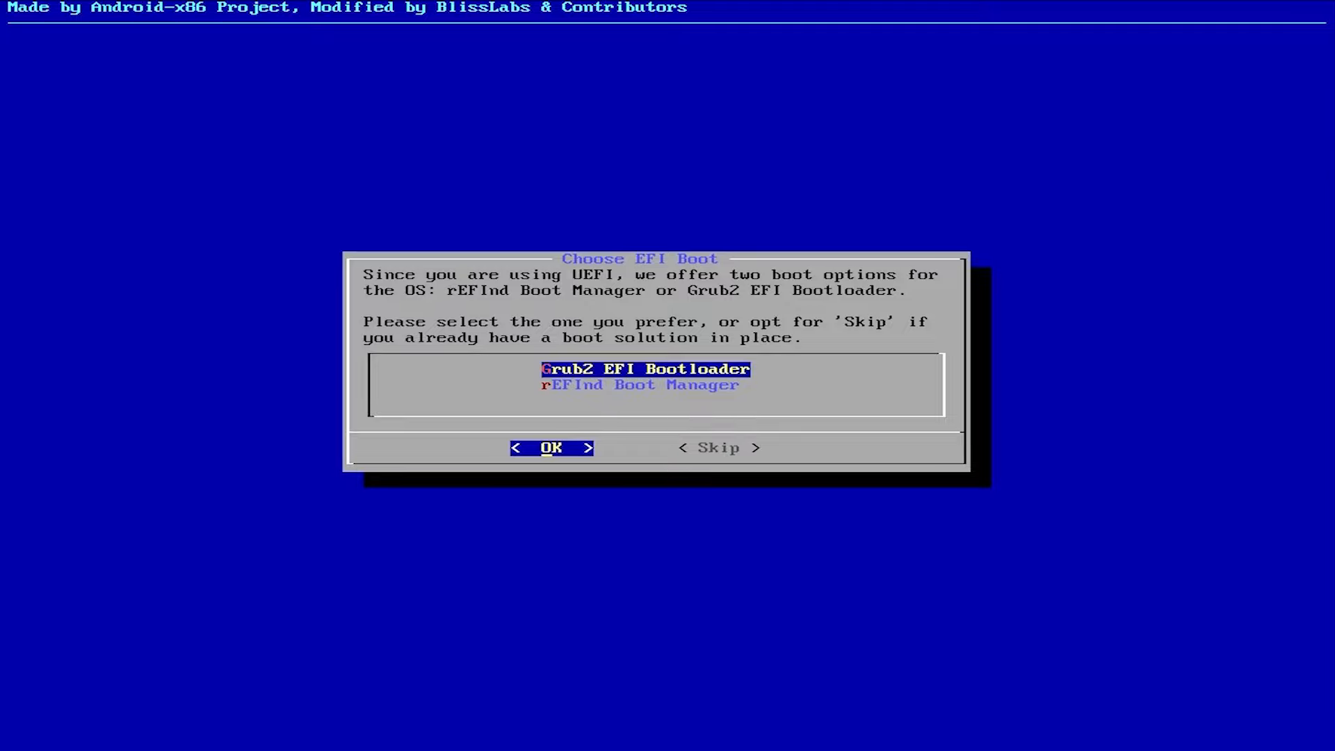
key(Return)
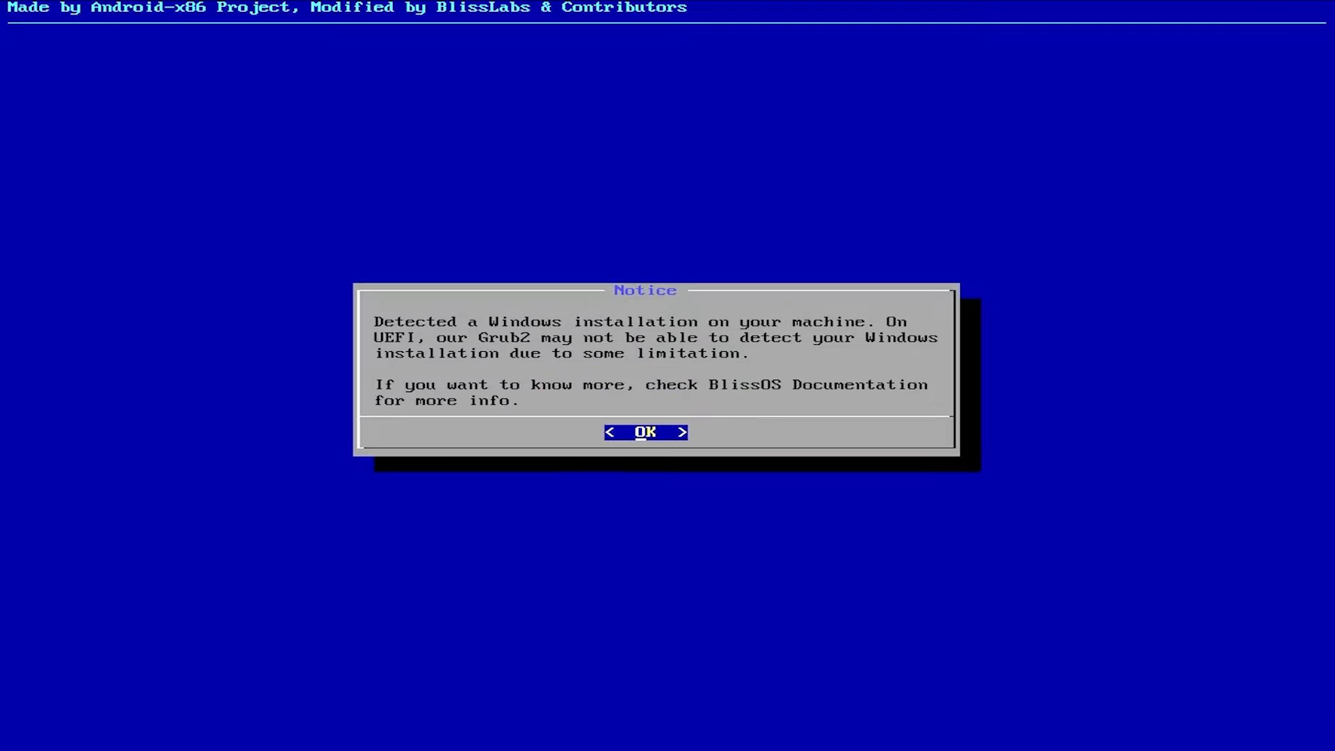
key(Return)
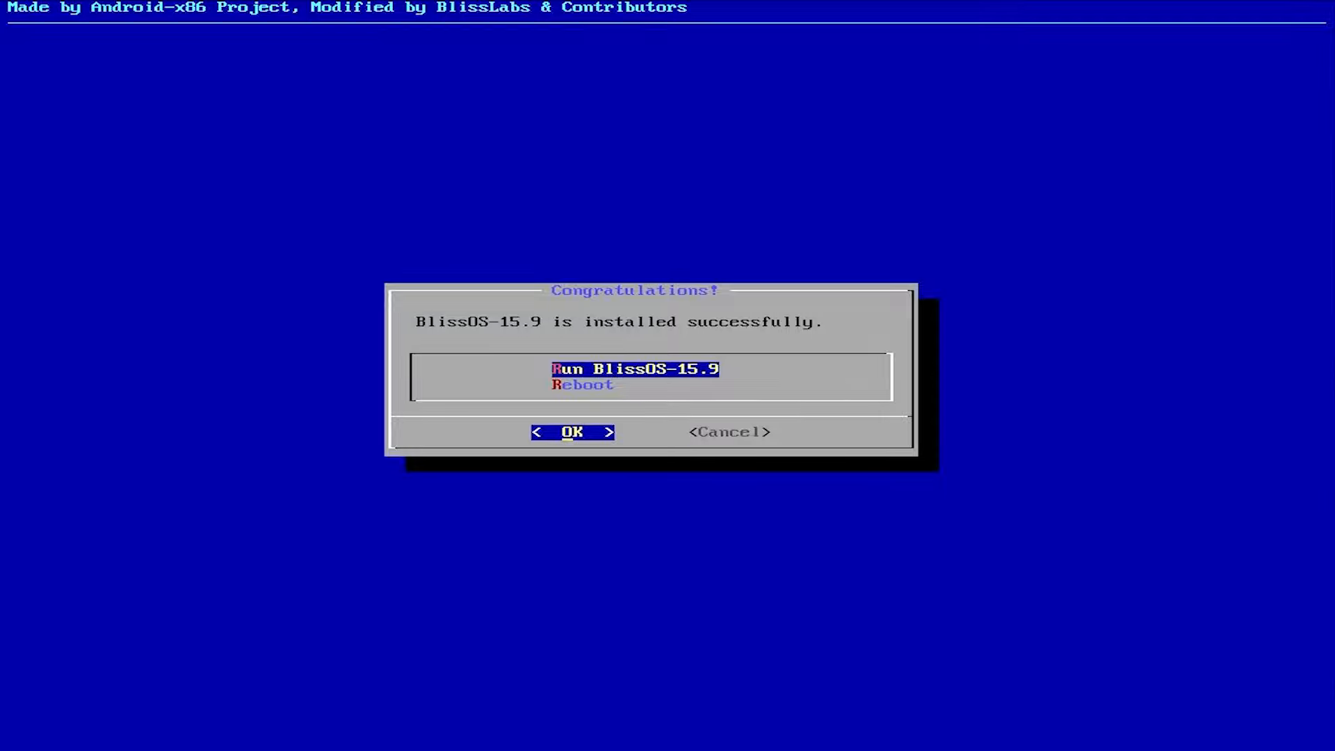
Reboot from the finished installer and start Bliss OS from the boot menu
key(Down)
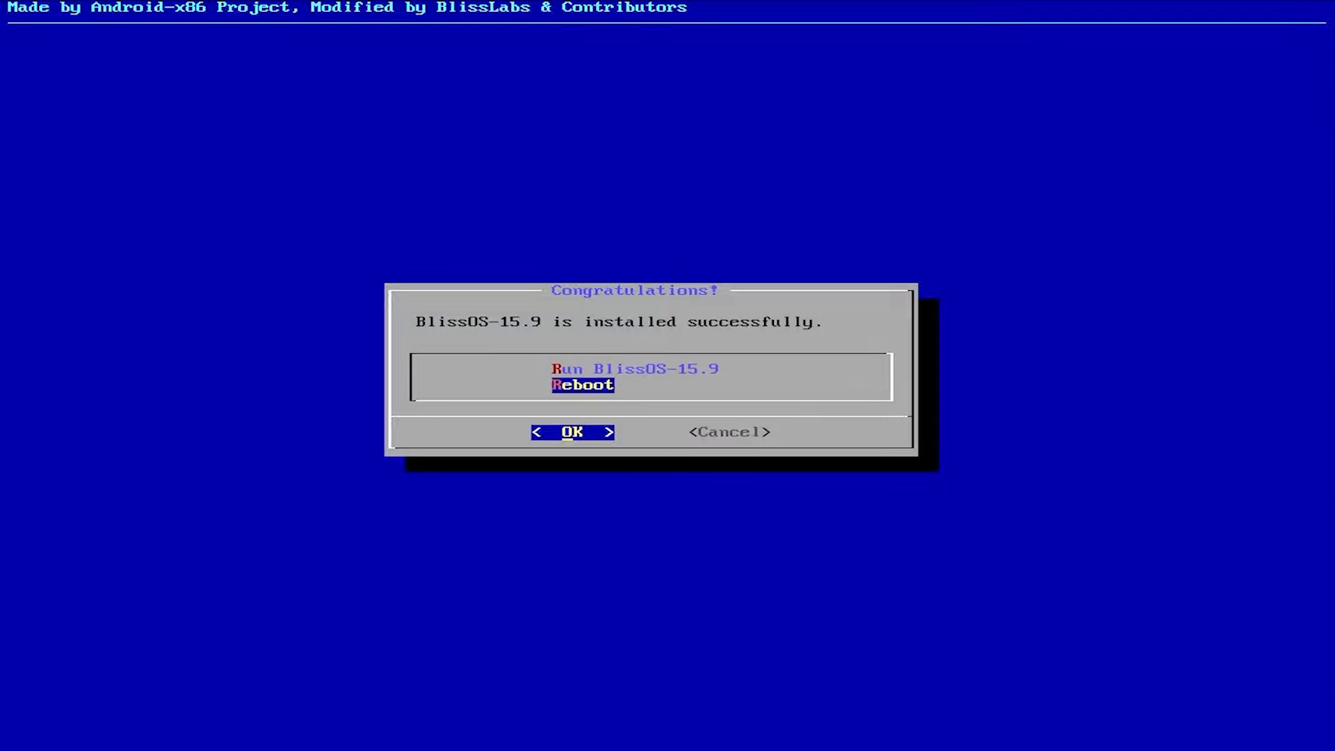
key(Return)
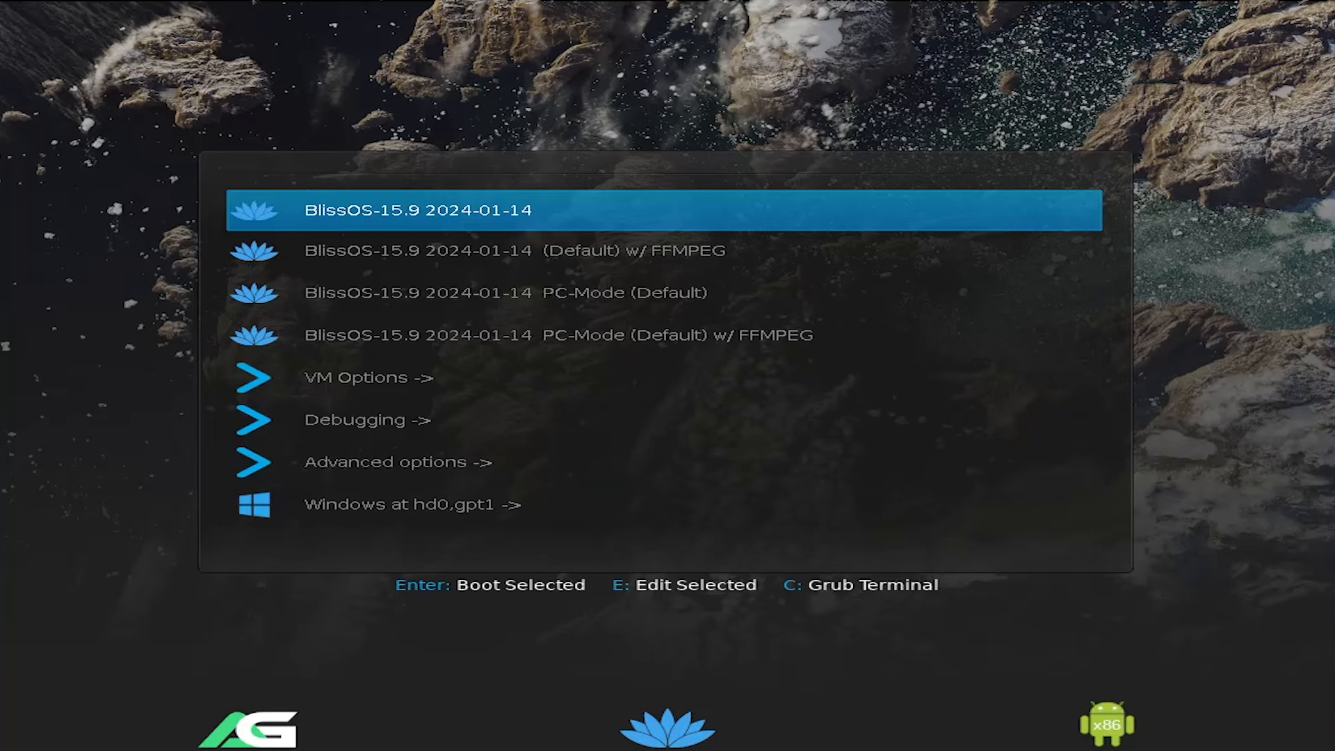
key(Down)
key(Down)
key(Down)
key(Down)
key(Down)
key(Down)
key(Down)
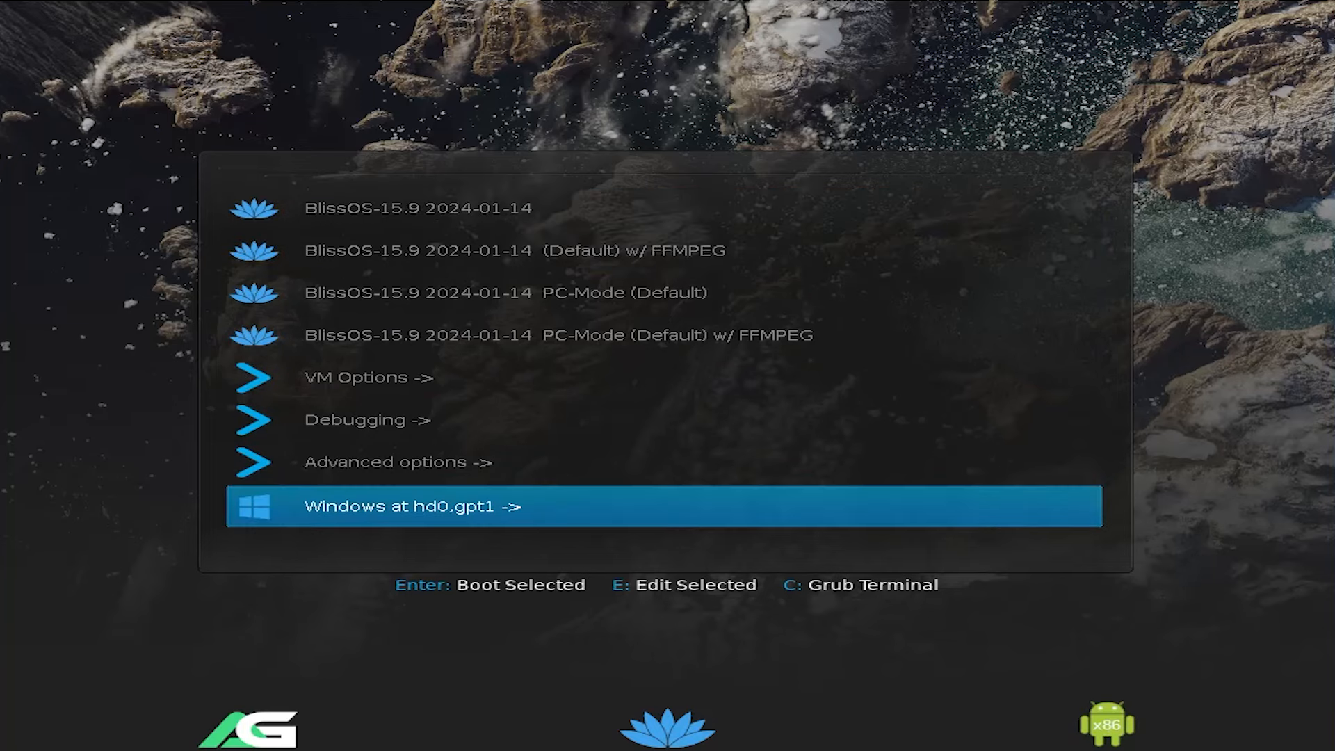
key(Up)
key(Up)
key(Up)
key(Up)
key(Up)
key(Up)
key(Up)
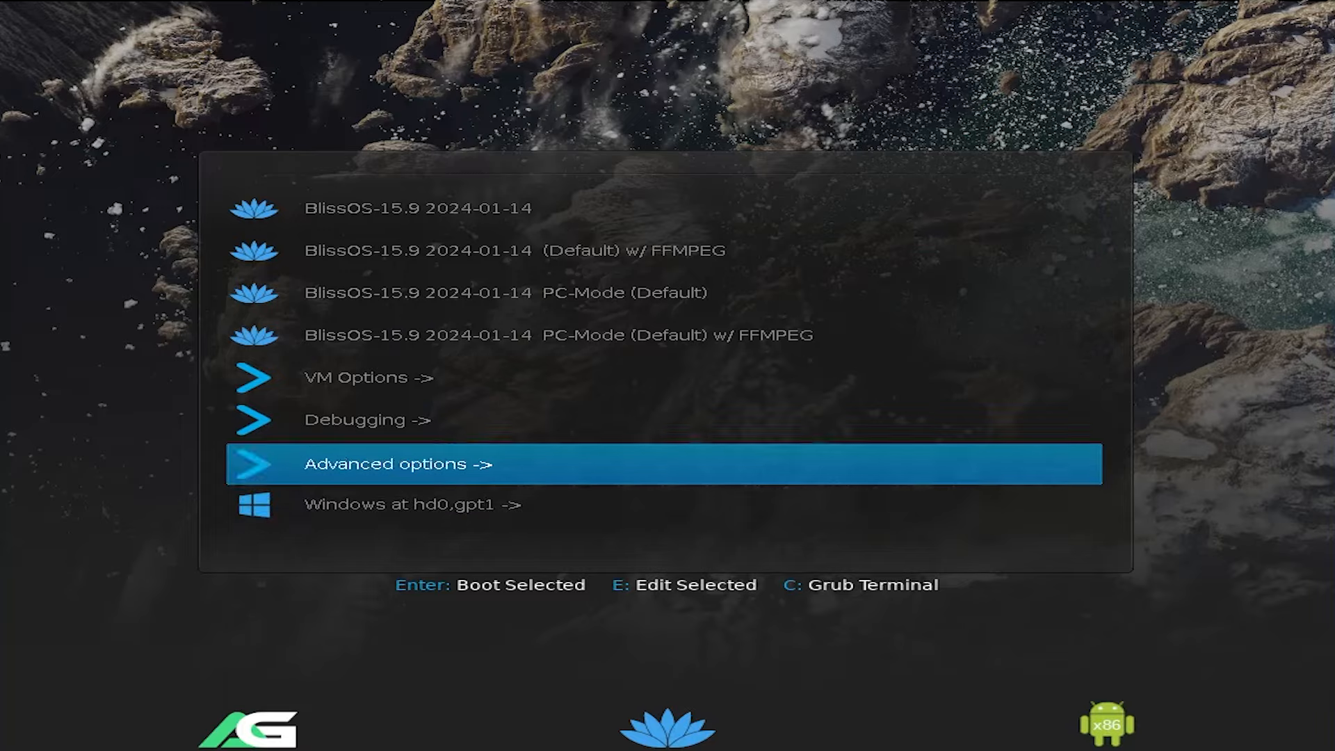
key(Return)
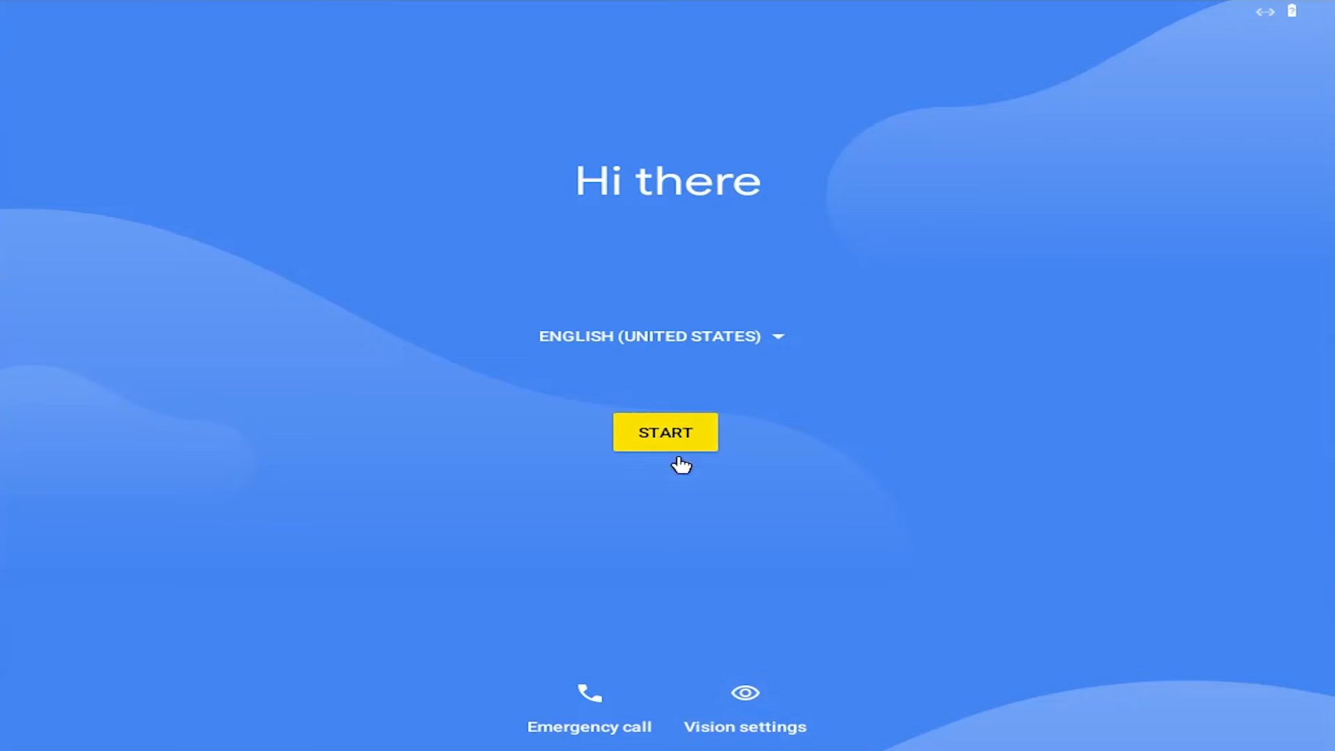
Start the Android setup without copying apps and data, and skip the Google Account sign-in
click(664, 443)
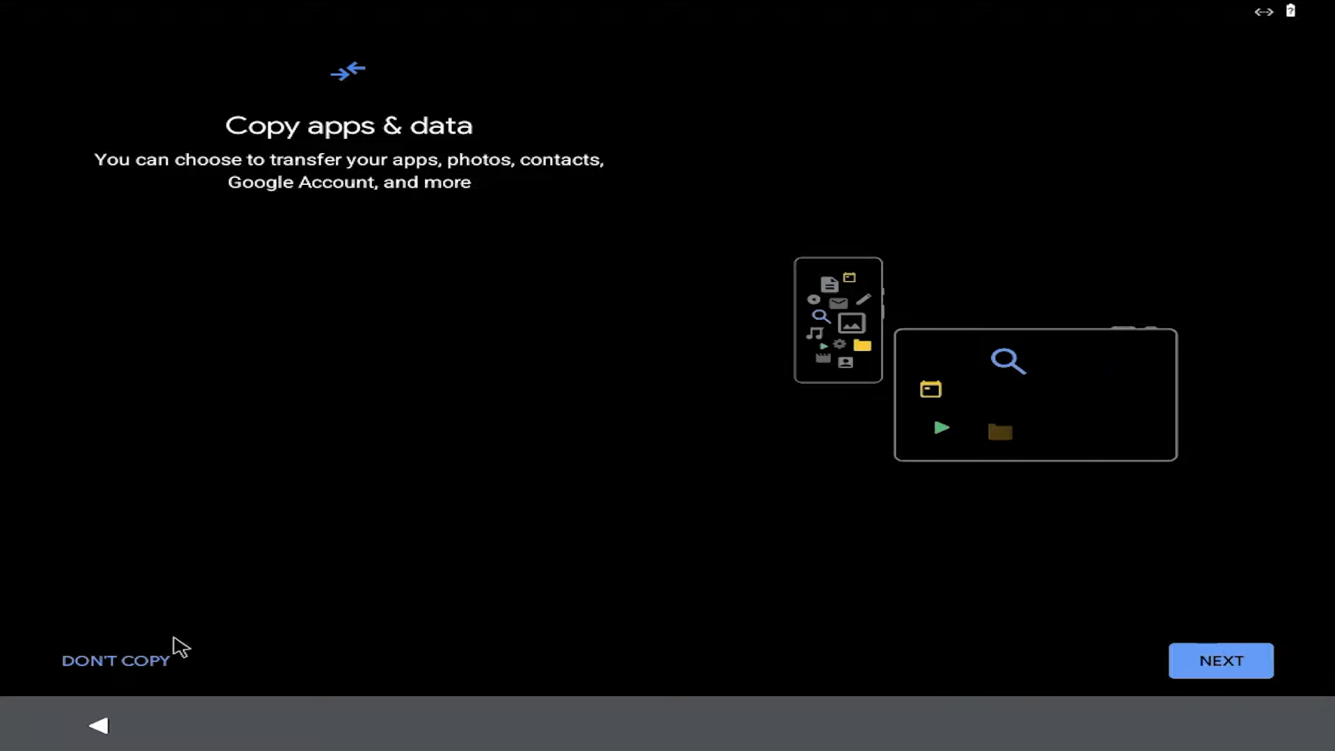
click(151, 669)
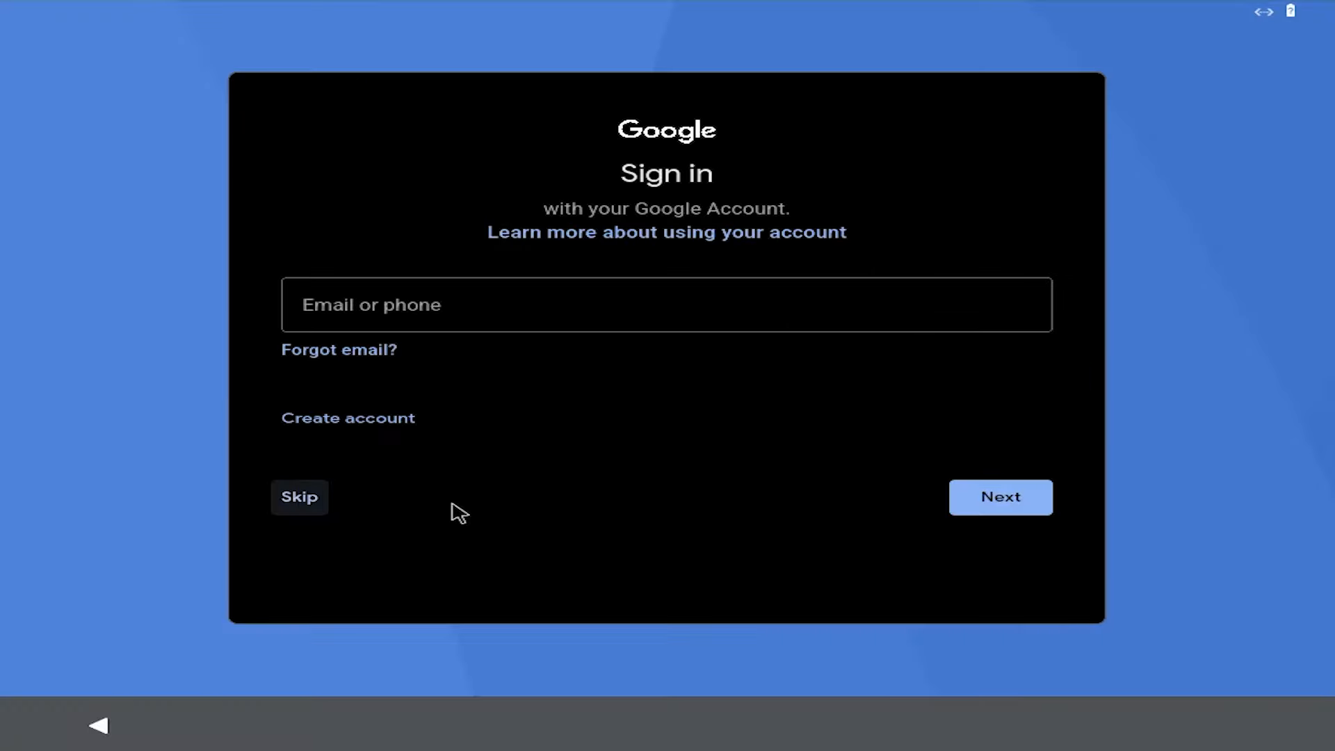
click(296, 507)
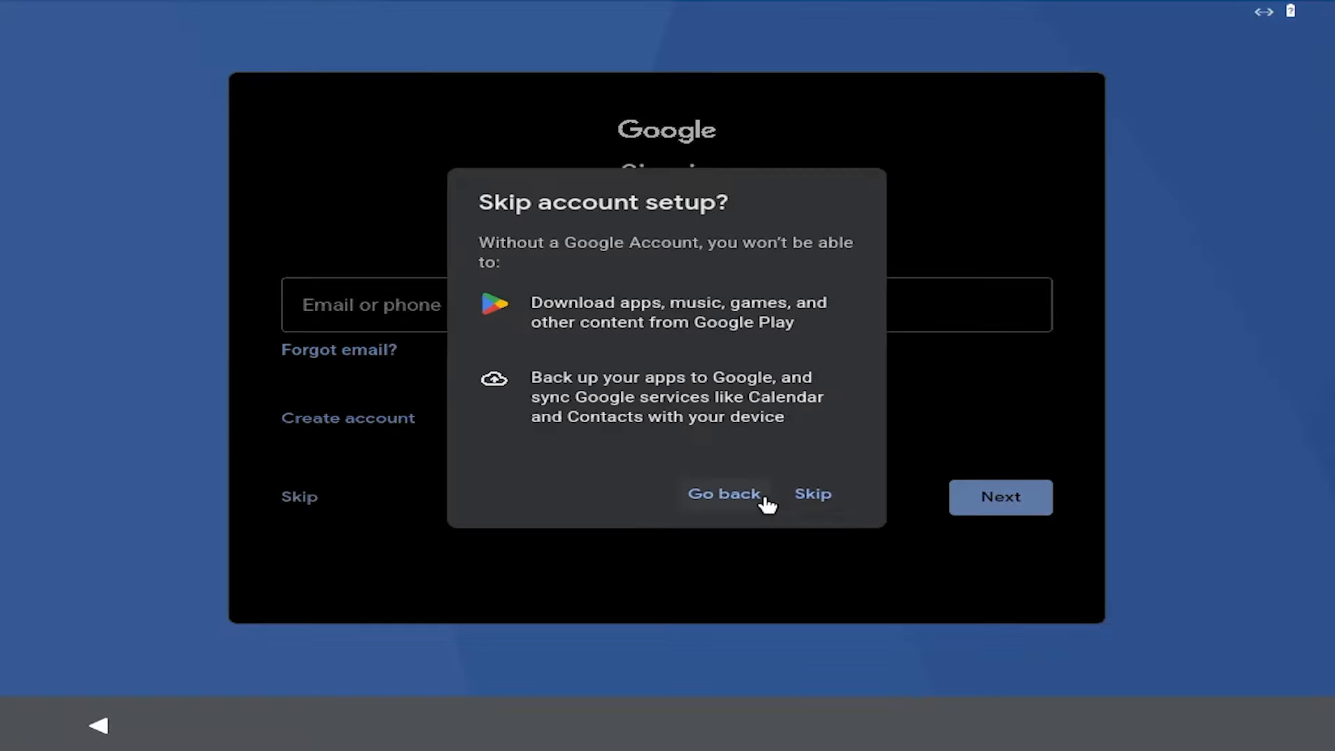
click(812, 497)
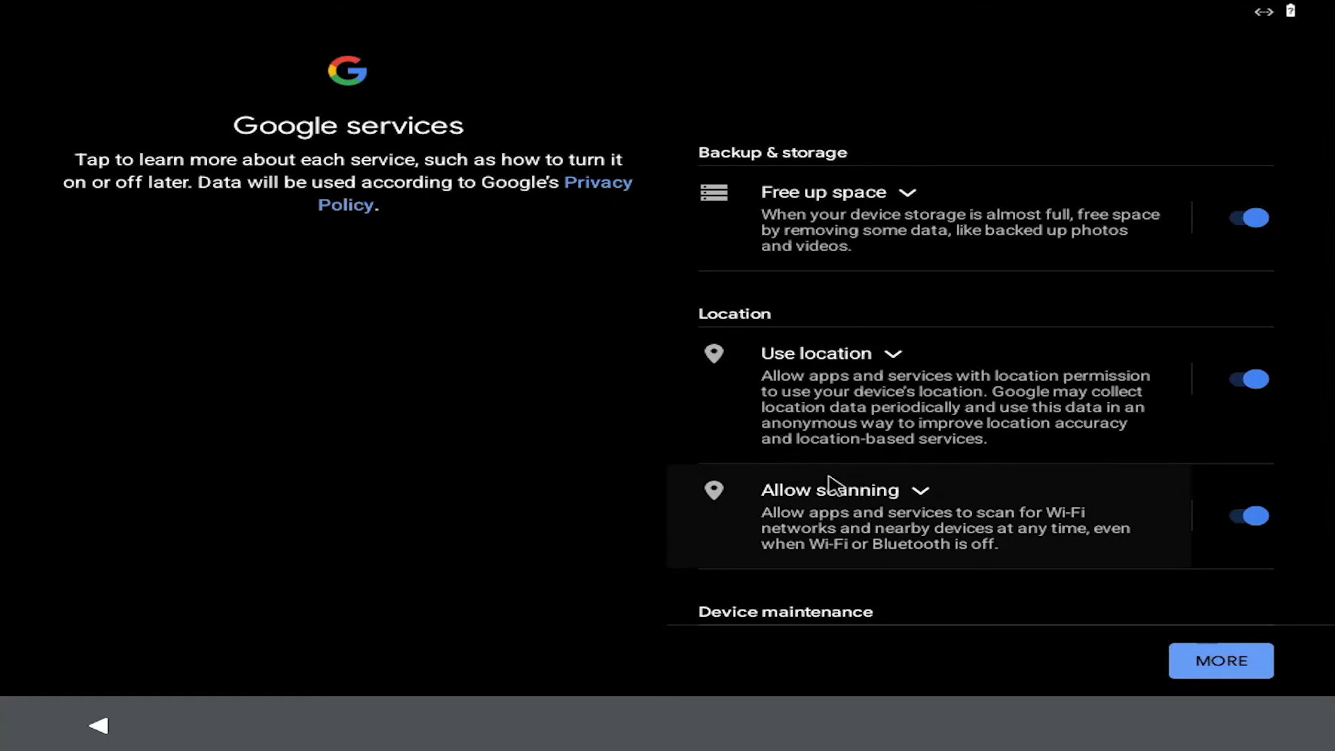
Turn off location use, scanning, and usage and diagnostic data in Google services, and postpone the screen lock setup
click(1249, 379)
scroll(1259, 452, down, 5)
click(1250, 365)
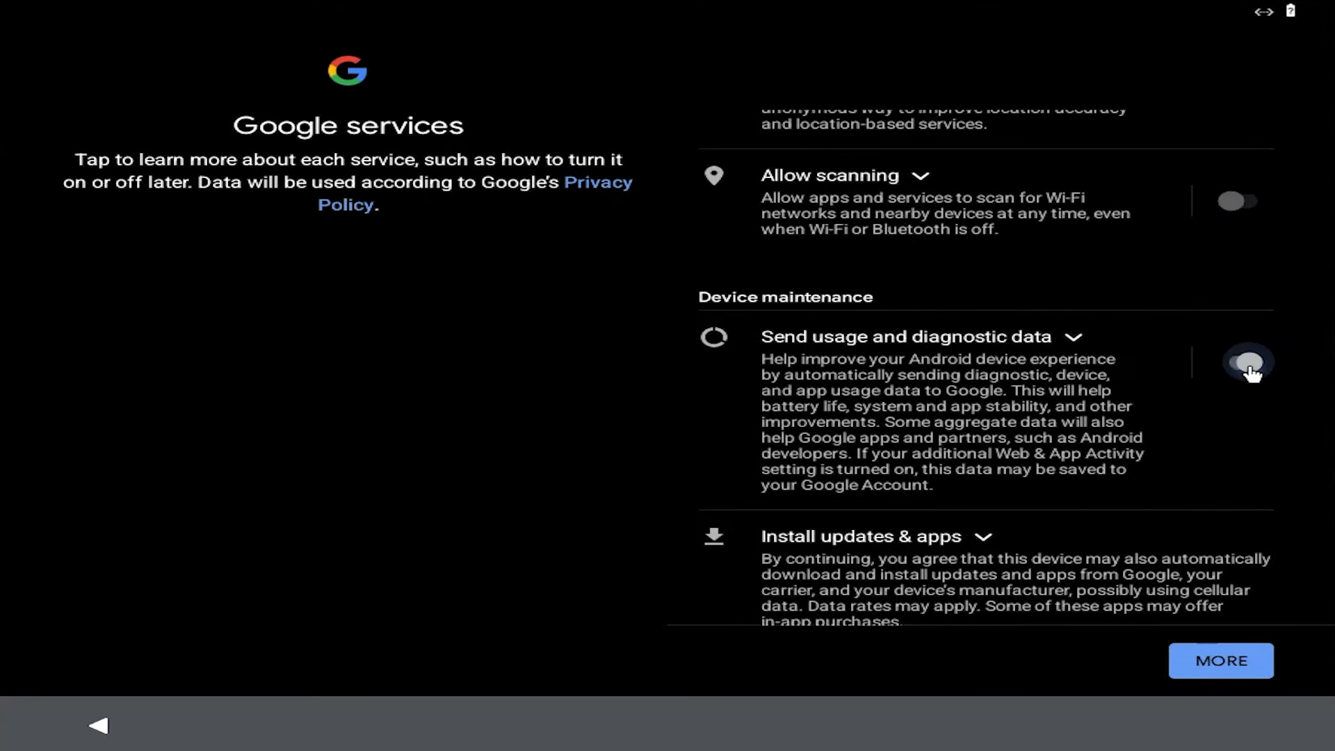
click(1230, 666)
click(1235, 671)
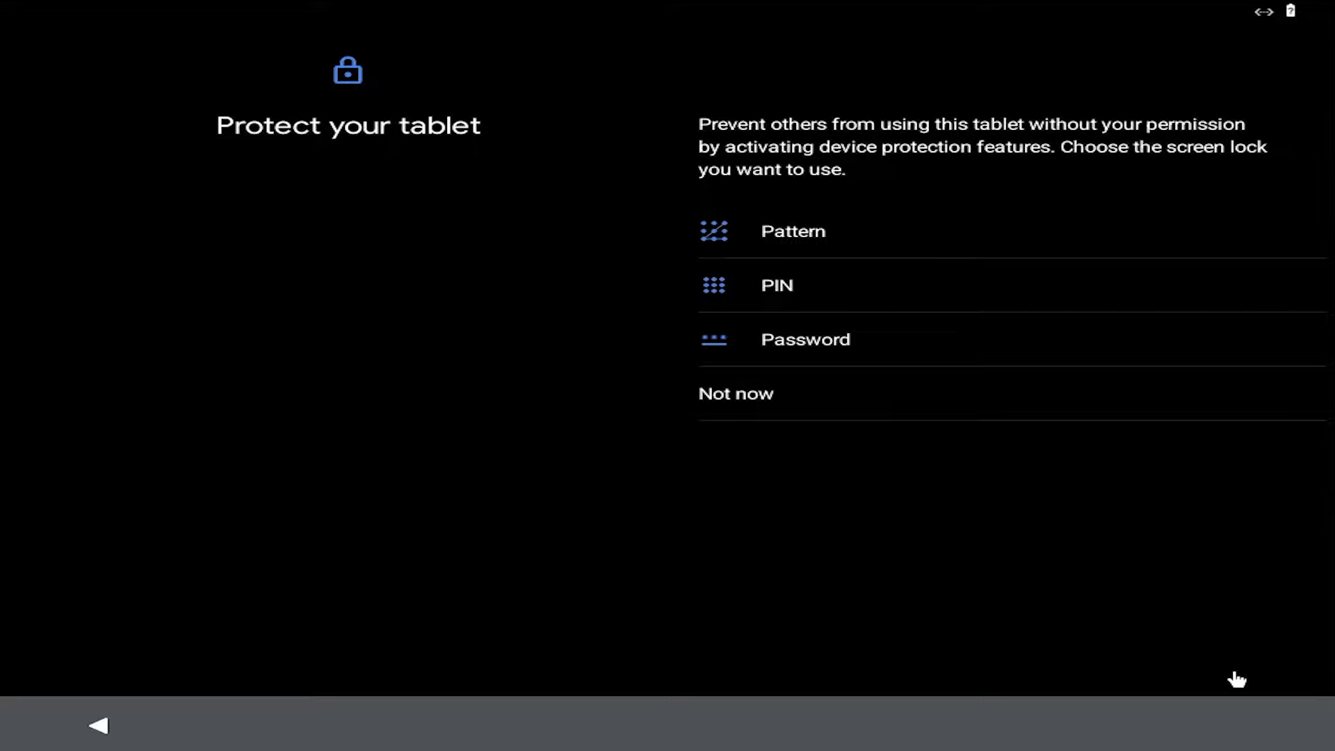
click(739, 403)
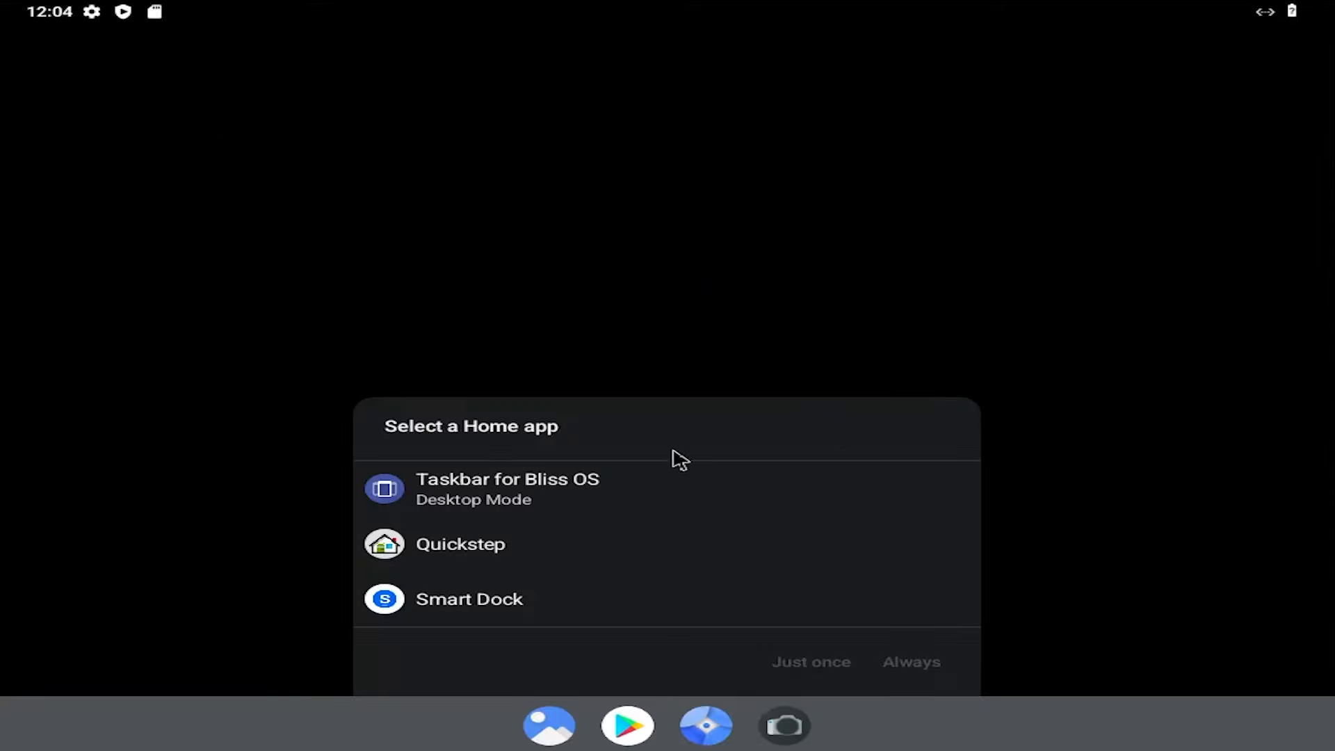
Choose Taskbar for Bliss OS as the Home app and allow Taskbar to display over other apps
double_click(531, 501)
click(855, 503)
click(1278, 402)
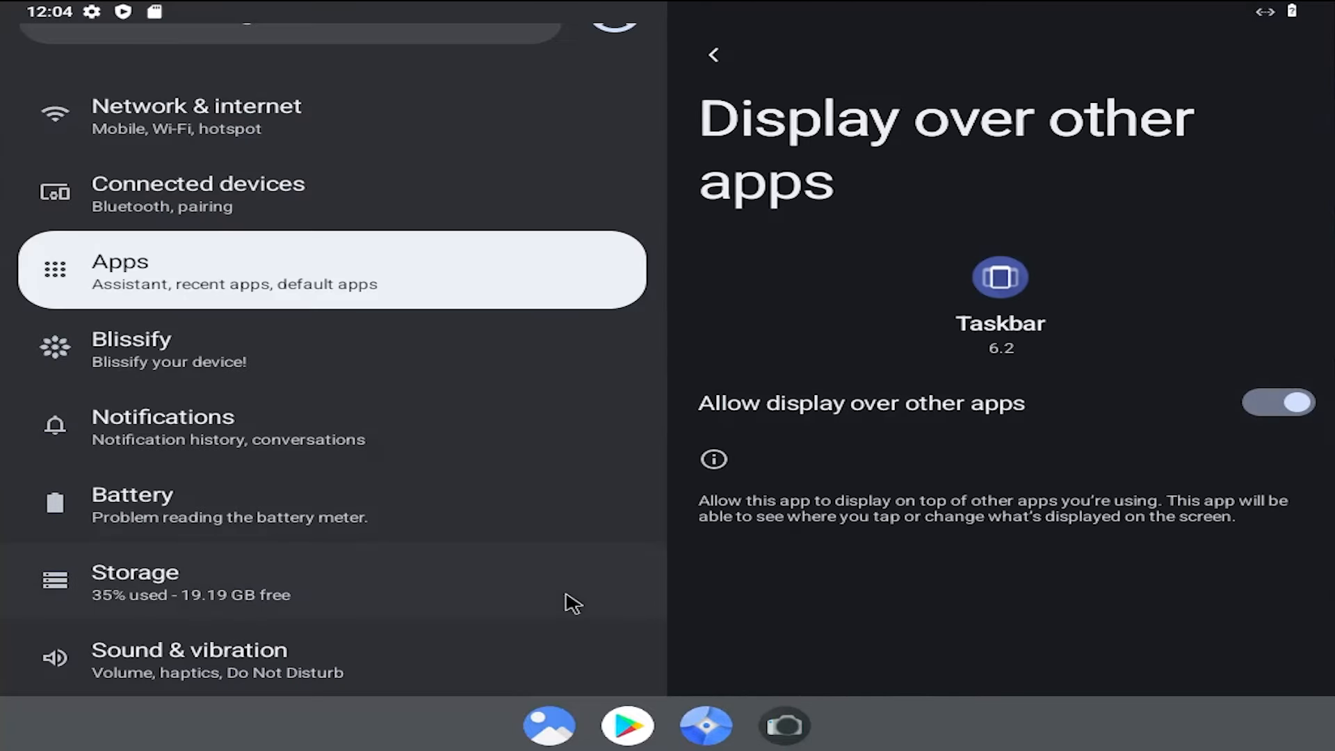
click(715, 57)
click(715, 57)
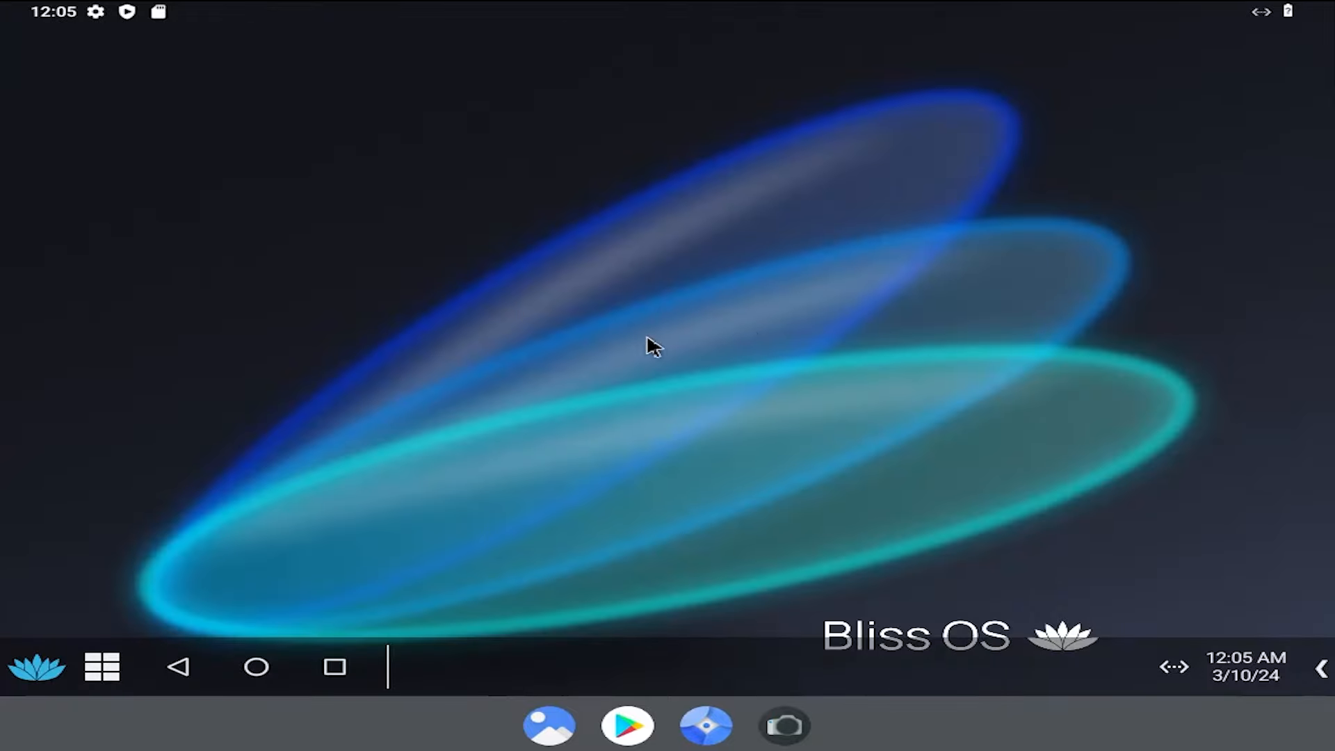
Examine the installed apps in the Bliss OS start menu and close it
click(41, 678)
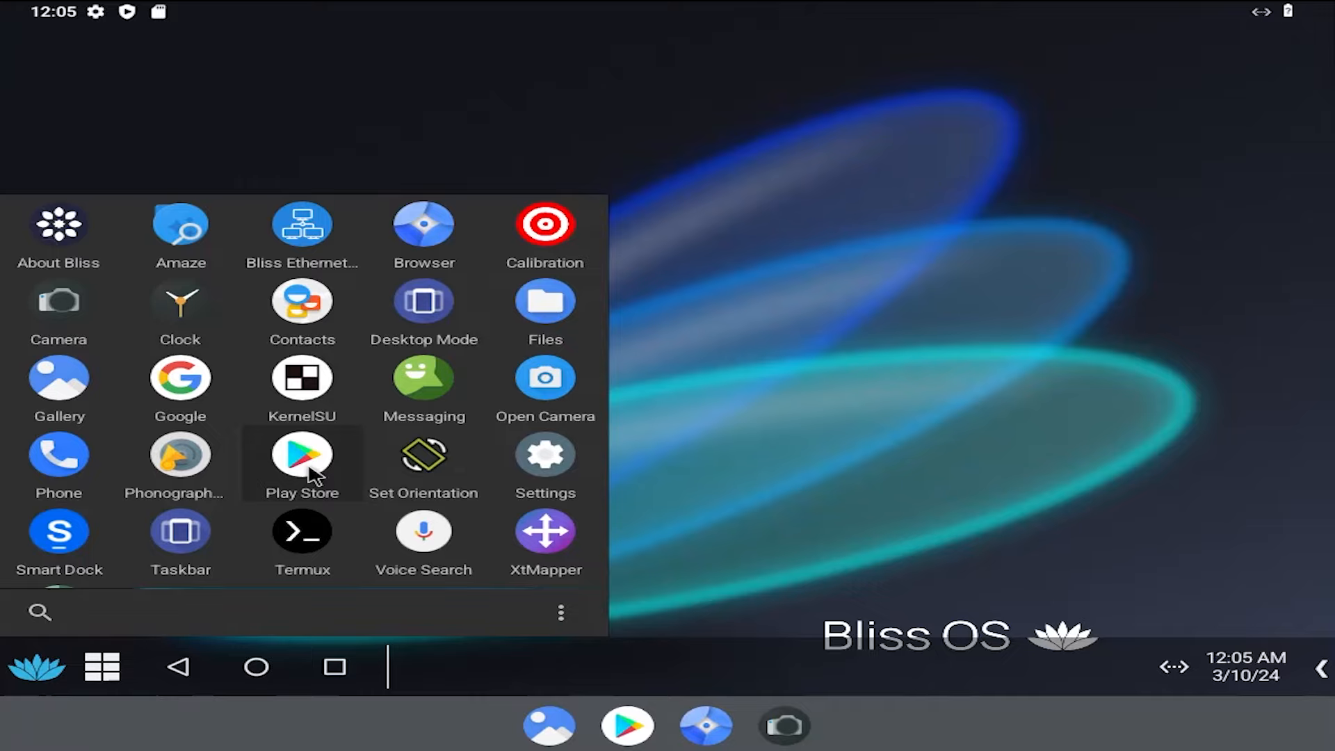
click(1072, 177)
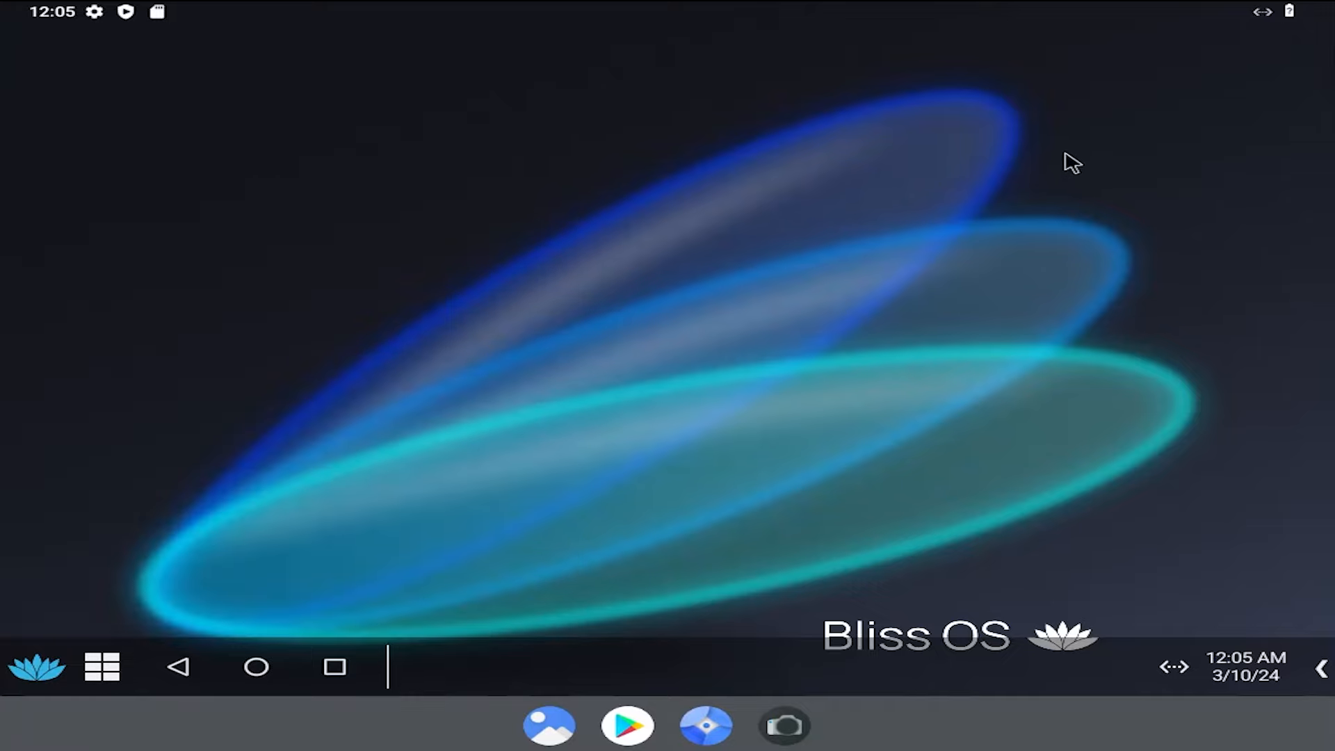
Restart Bliss OS and boot the Windows at hd0,gpt1 entry from the boot menu
click(1276, 18)
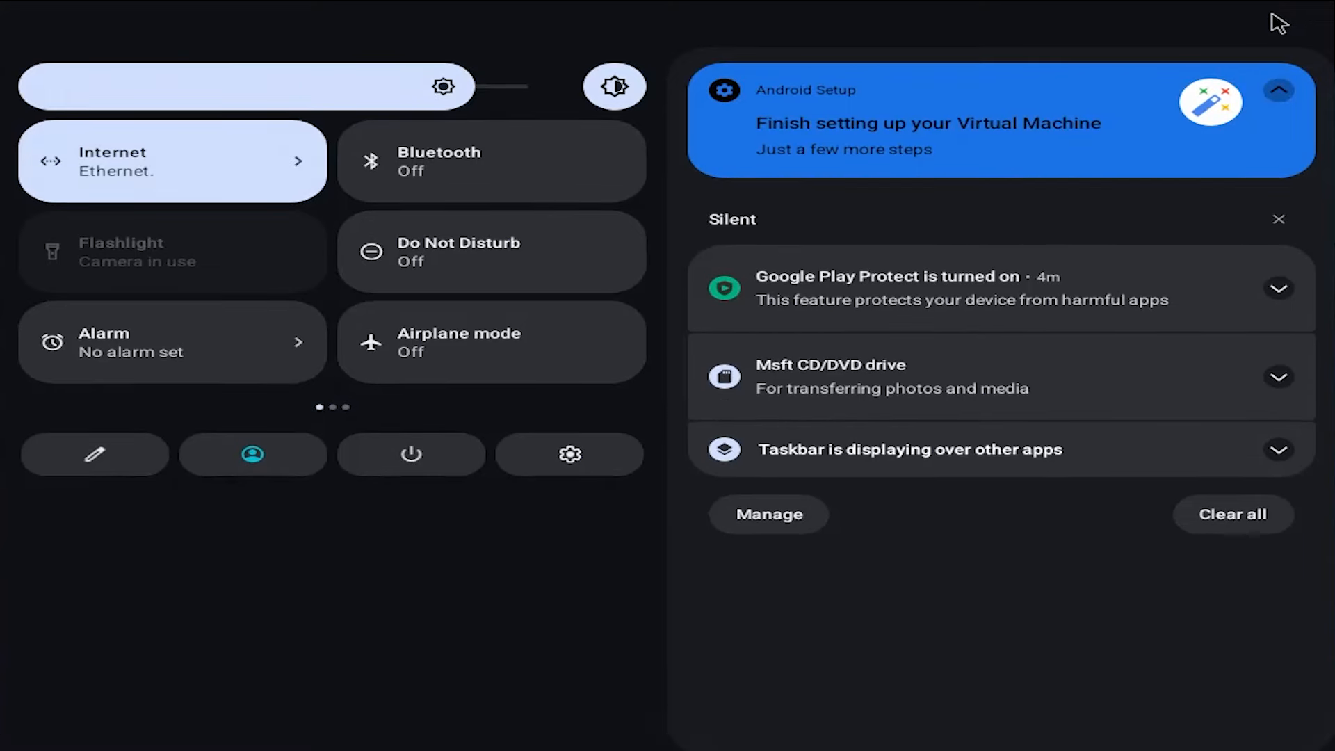
click(406, 461)
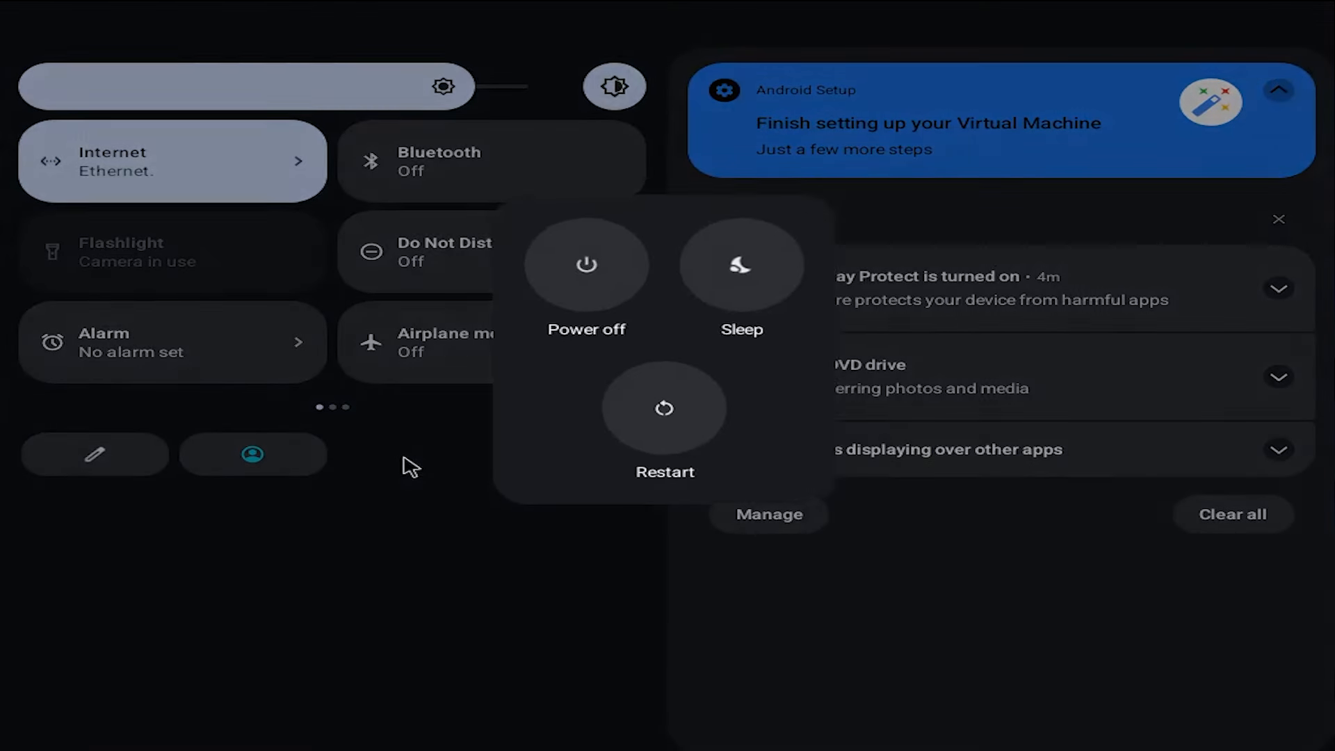
click(679, 419)
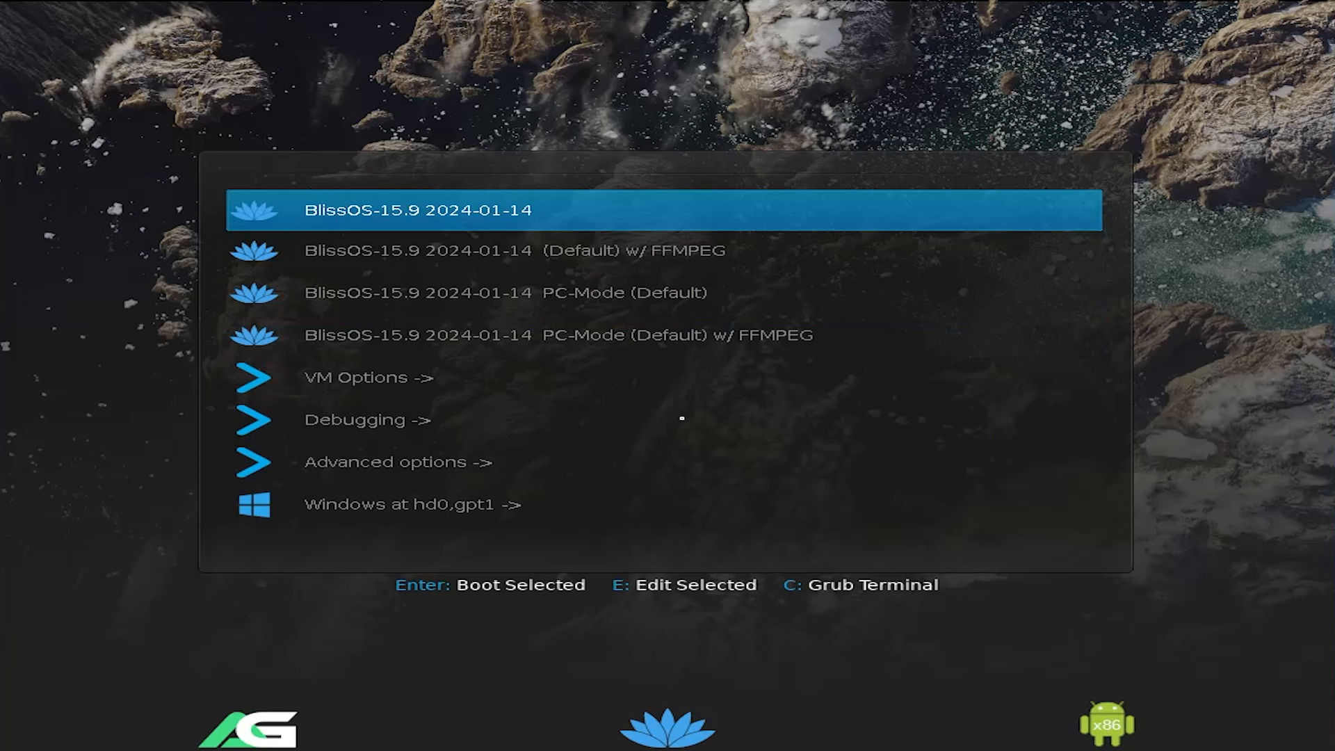
key(Down)
key(Down)
key(Down)
key(Down)
key(Down)
key(Down)
key(Down)
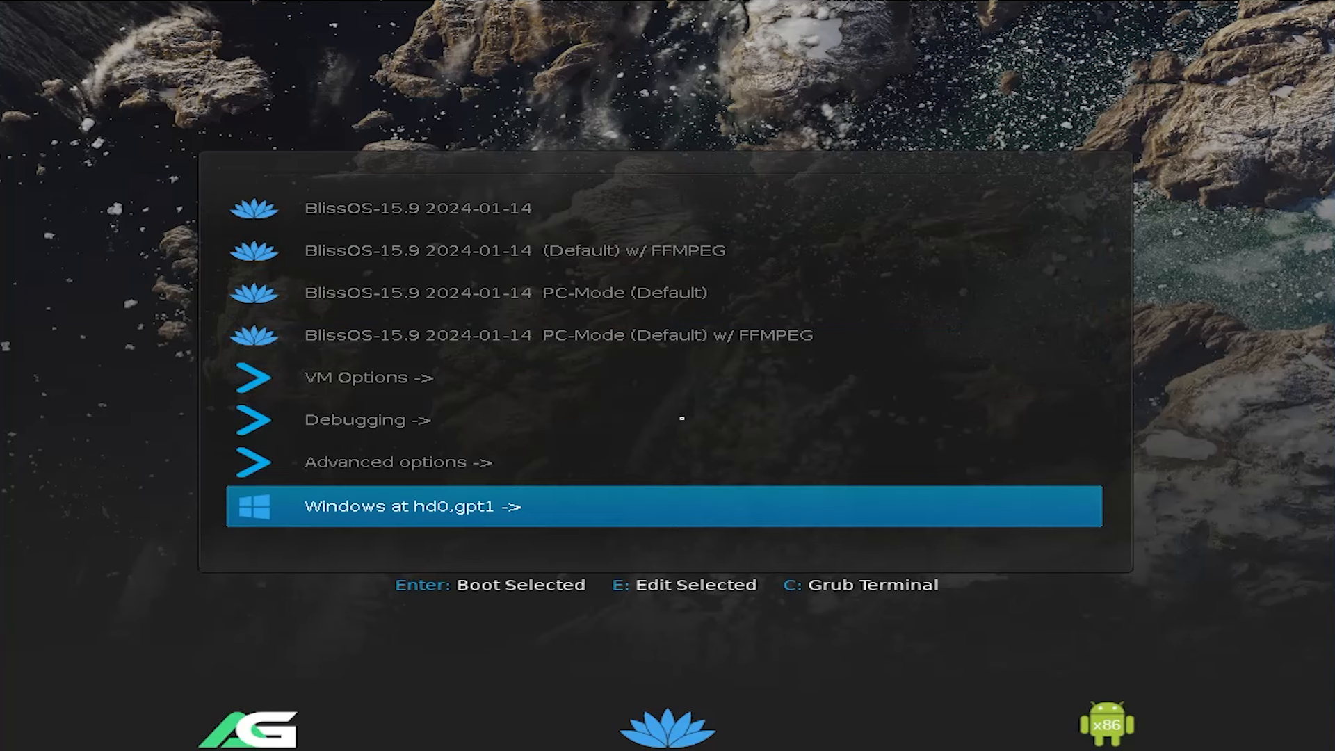
key(Return)
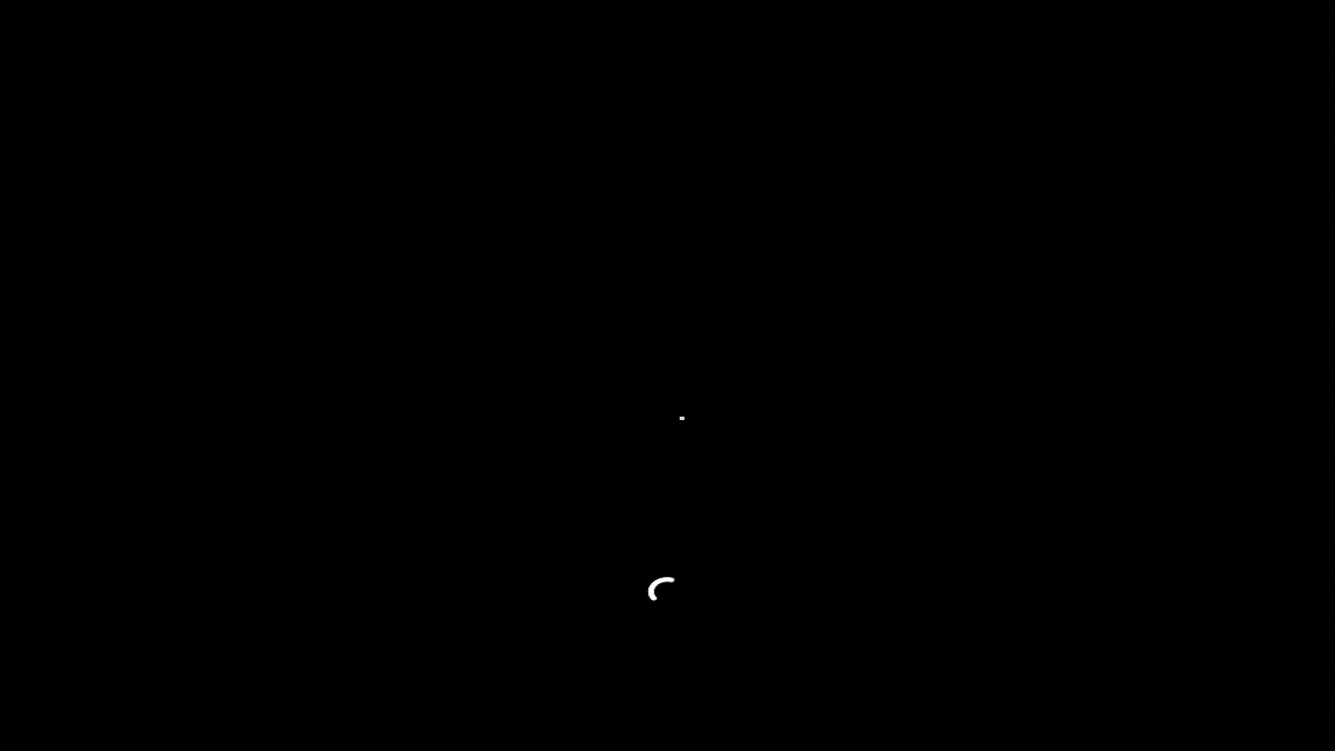